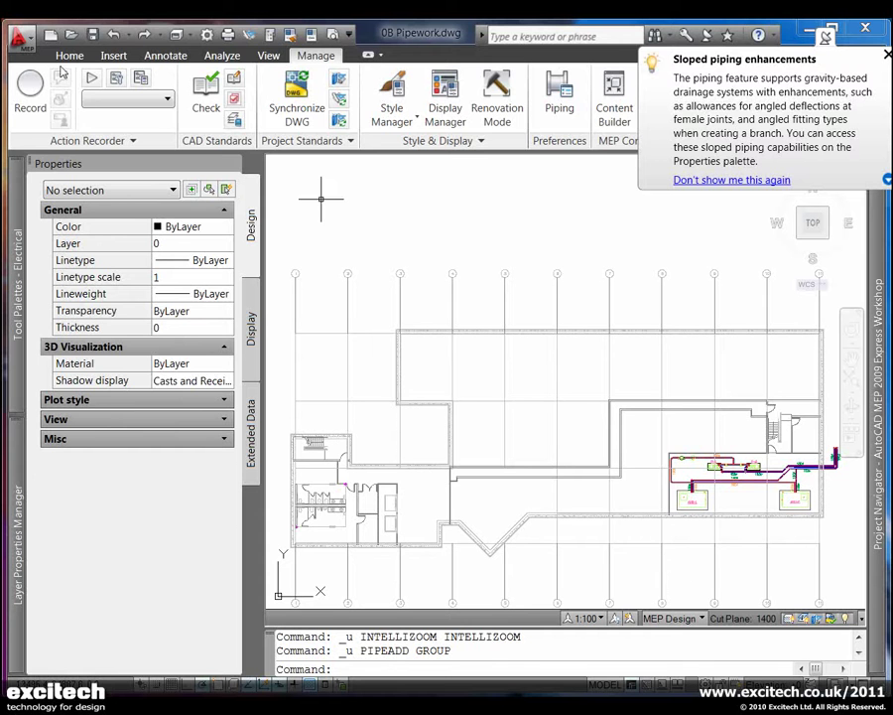
Step: Start the Pipe tool and review the available joint direction and slope format options
{"action": "left_click", "coordinate": [70, 54]}
{"action": "left_click", "coordinate": [77, 77]}
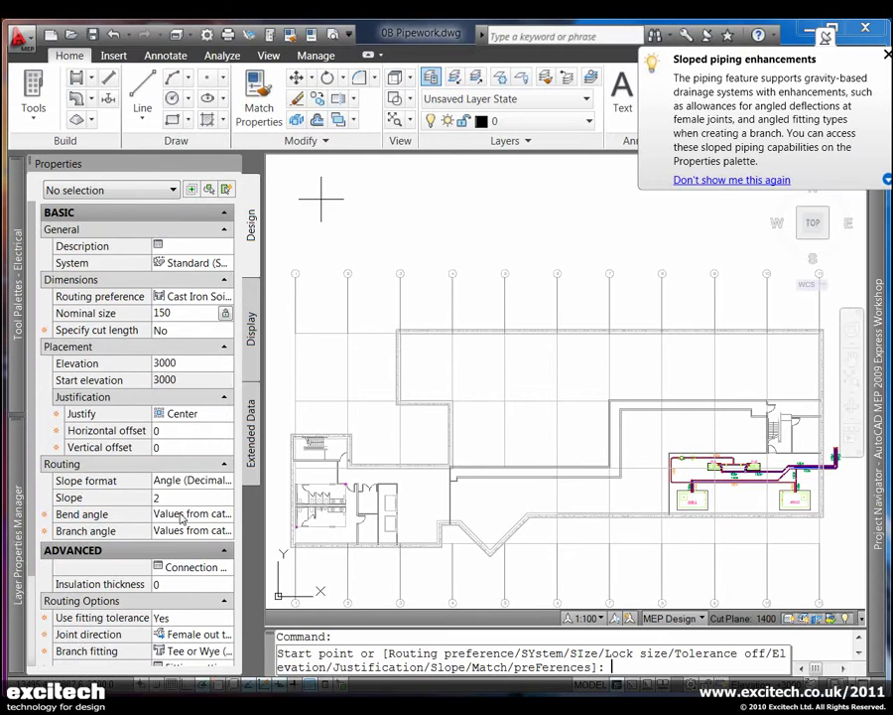
{"action": "left_click", "coordinate": [215, 640]}
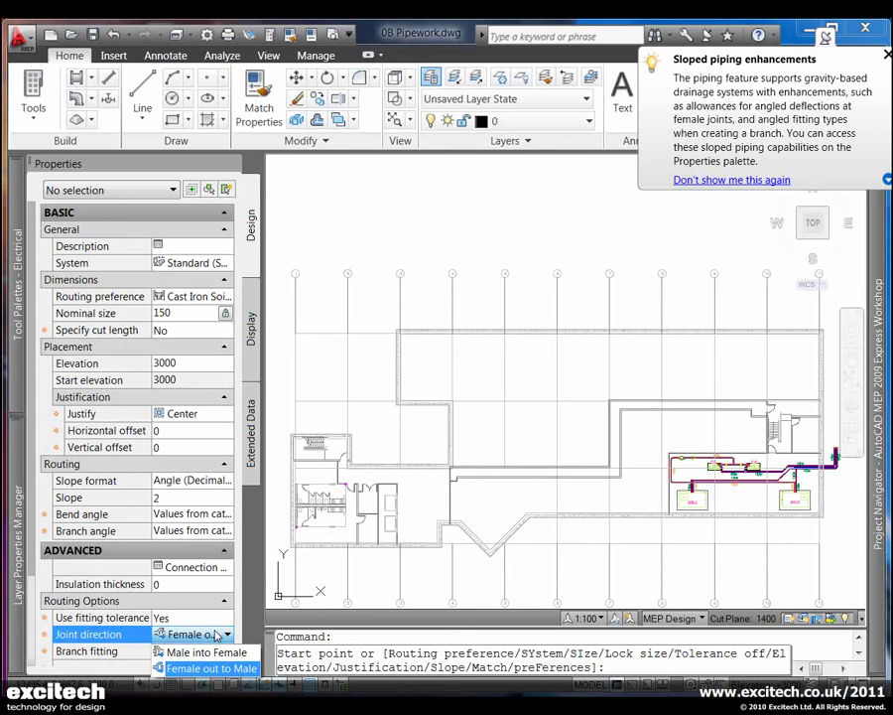
{"action": "left_click", "coordinate": [216, 637]}
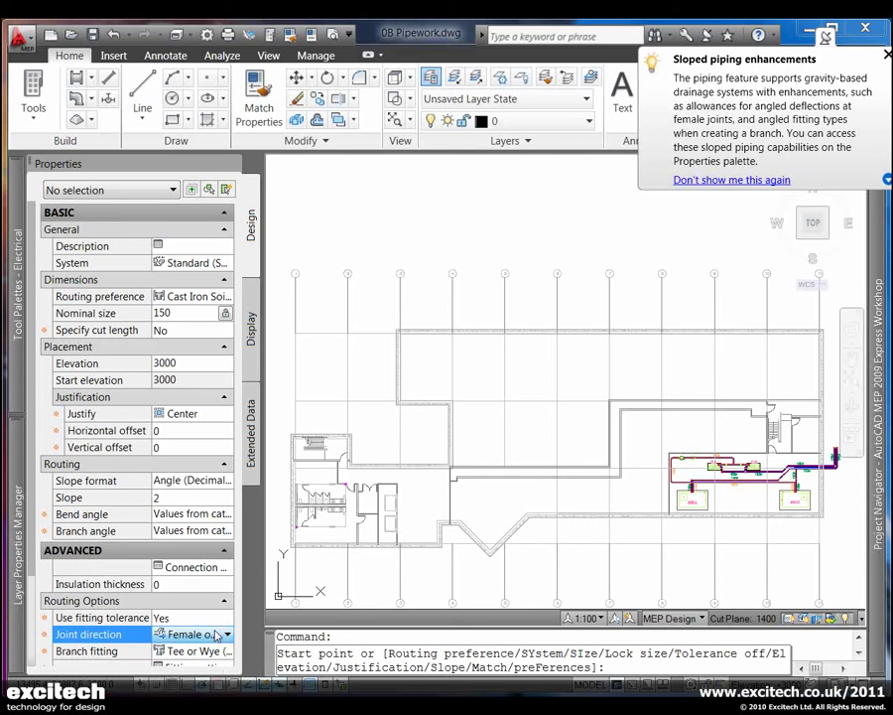
{"action": "left_click", "coordinate": [196, 484]}
{"action": "left_click", "coordinate": [198, 483]}
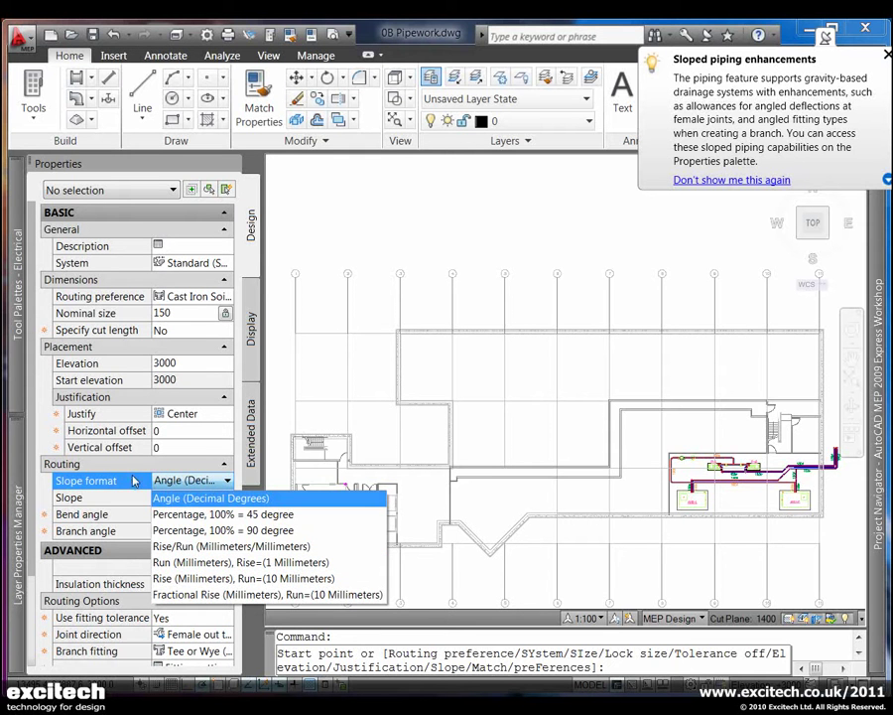
{"action": "left_click", "coordinate": [251, 239]}
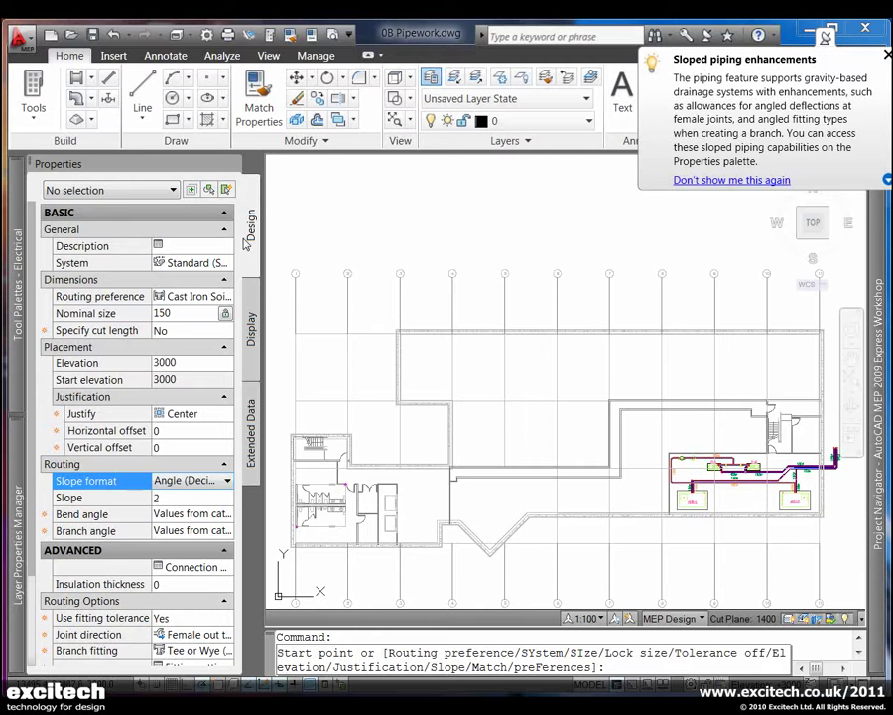
{"action": "left_click", "coordinate": [174, 514]}
{"action": "left_click", "coordinate": [164, 498]}
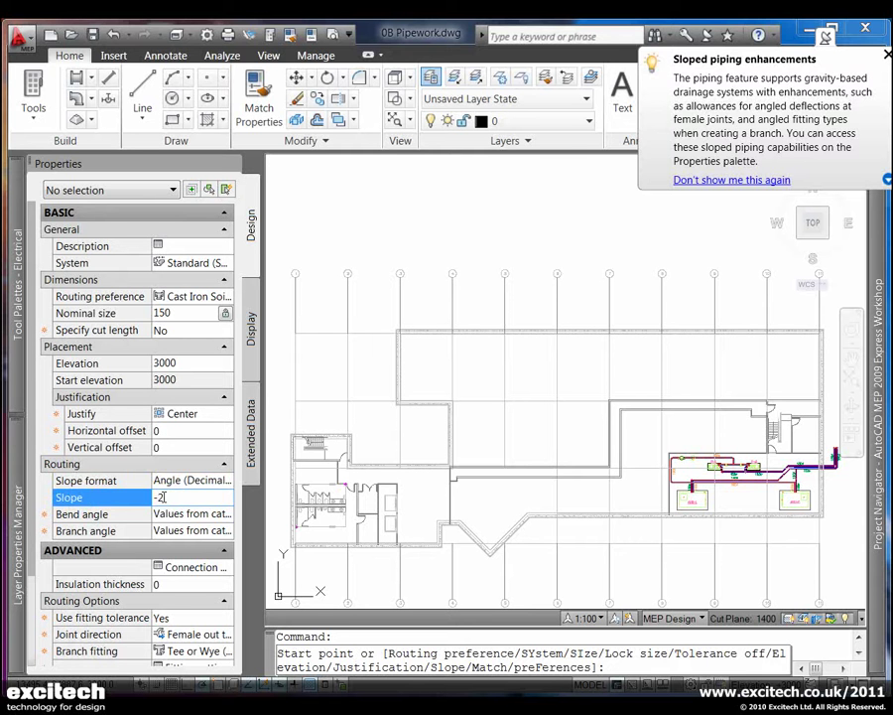
{"action": "key", "text": "Tab"}
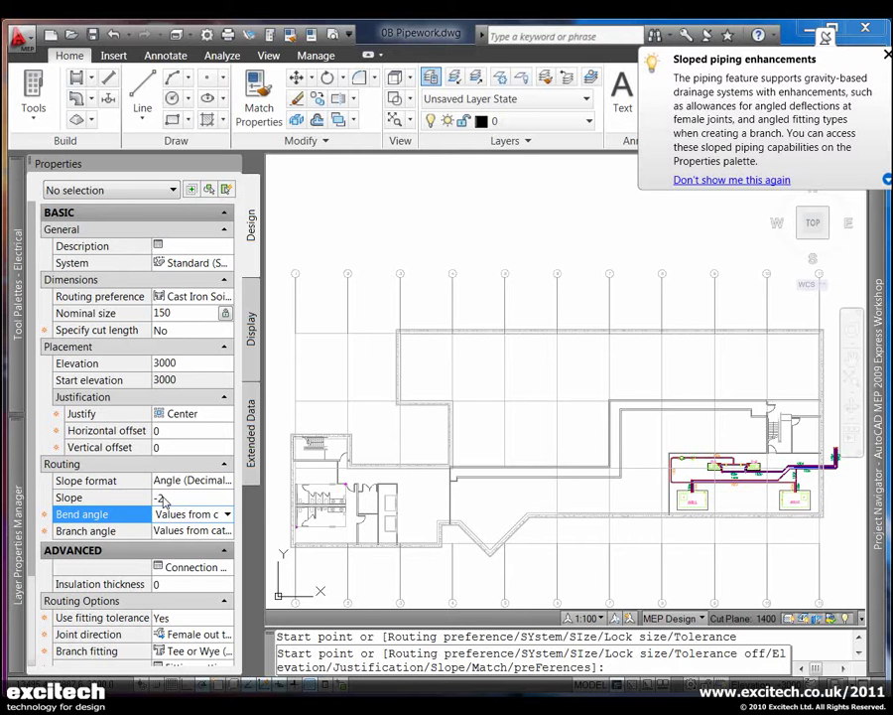
{"action": "left_click", "coordinate": [202, 633]}
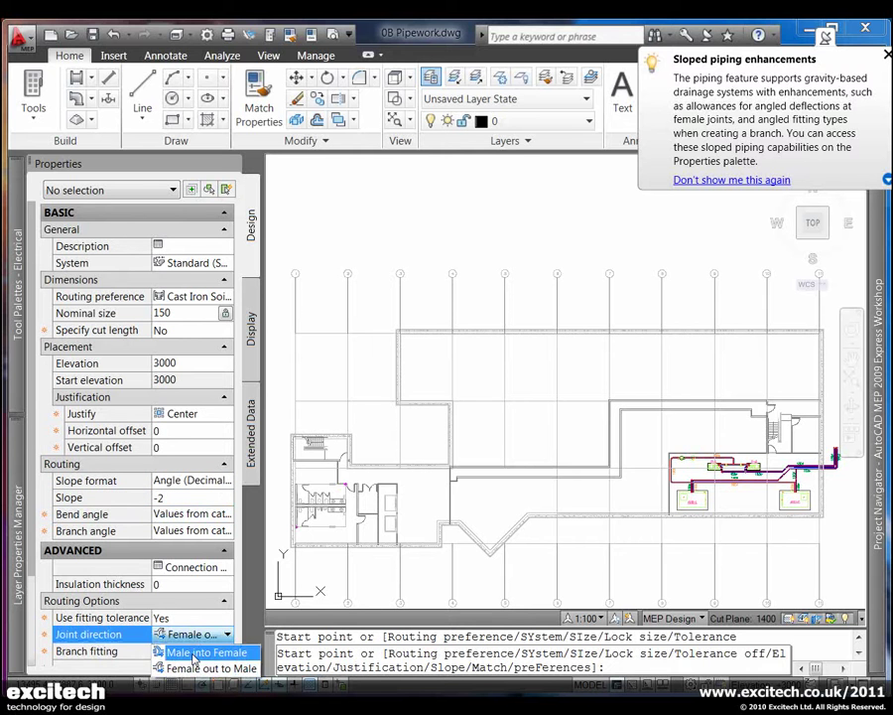
{"action": "left_click", "coordinate": [204, 648]}
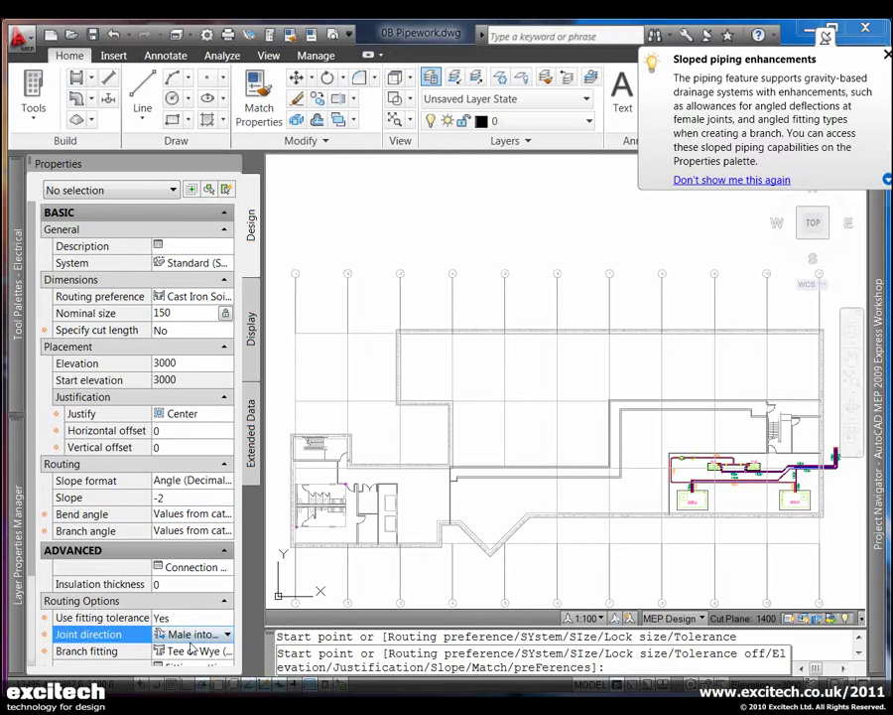
{"action": "left_click", "coordinate": [807, 321]}
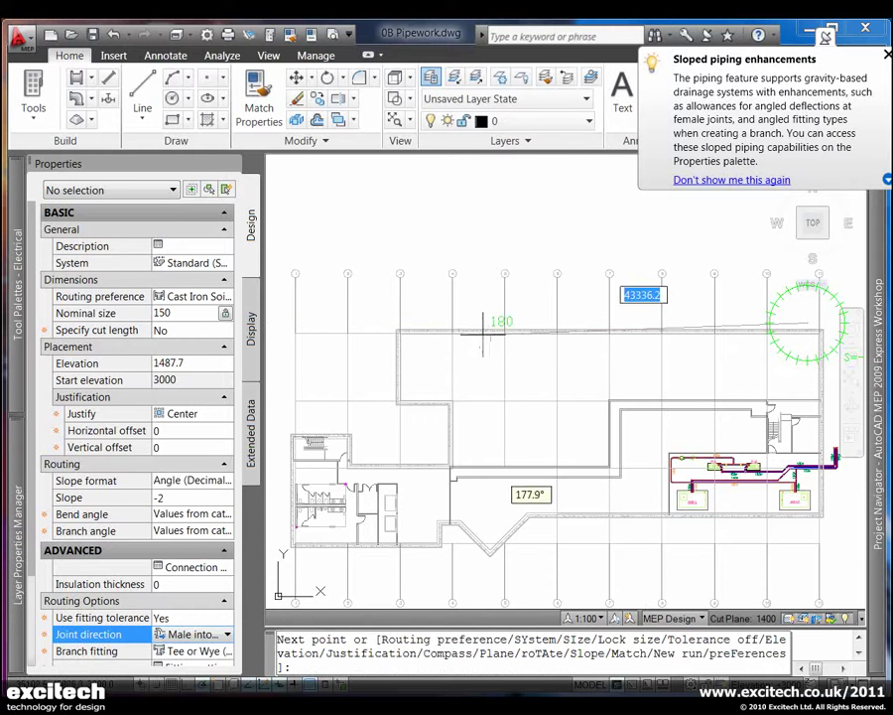
{"action": "key", "text": "Escape"}
Step: Start a new pipe at elevation -450 just outside the building's outer wall, near grid line 11
{"action": "left_click", "coordinate": [78, 78]}
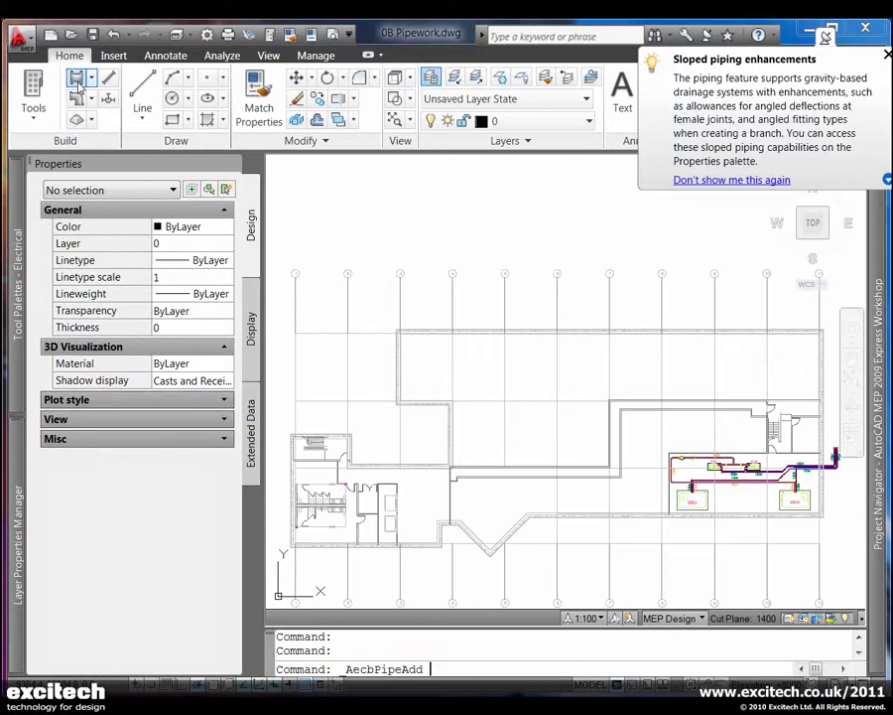
{"action": "left_click", "coordinate": [174, 364]}
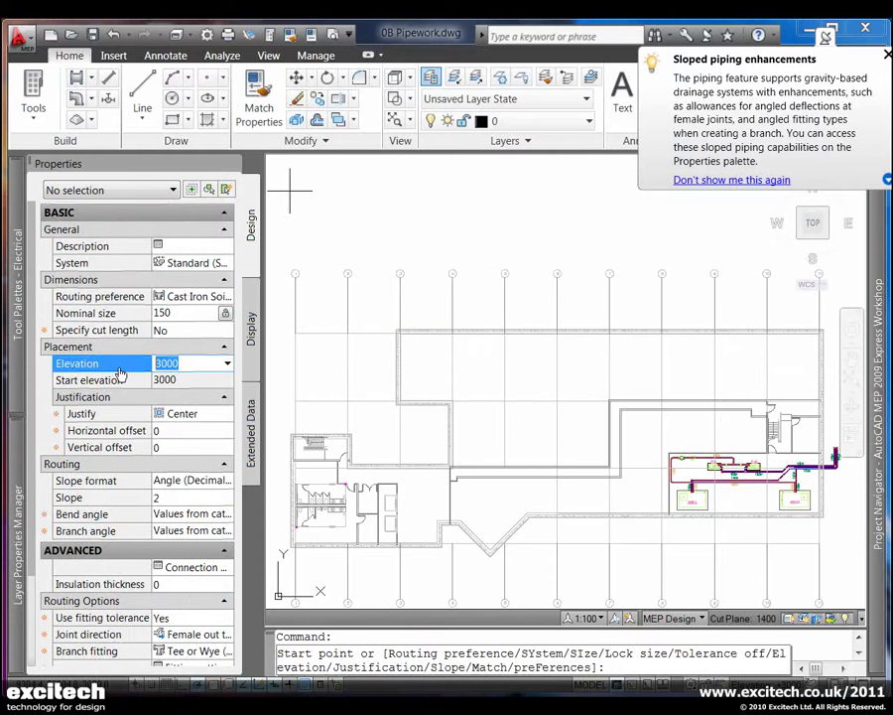
{"action": "type", "text": "-45"}
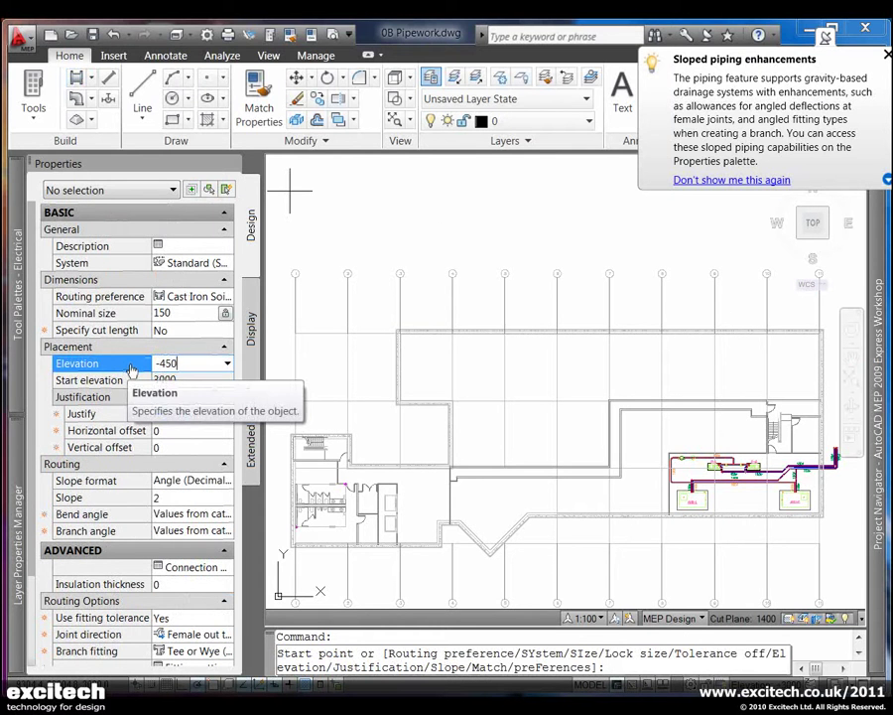
{"action": "type", "text": "0"}
{"action": "key", "text": "Tab"}
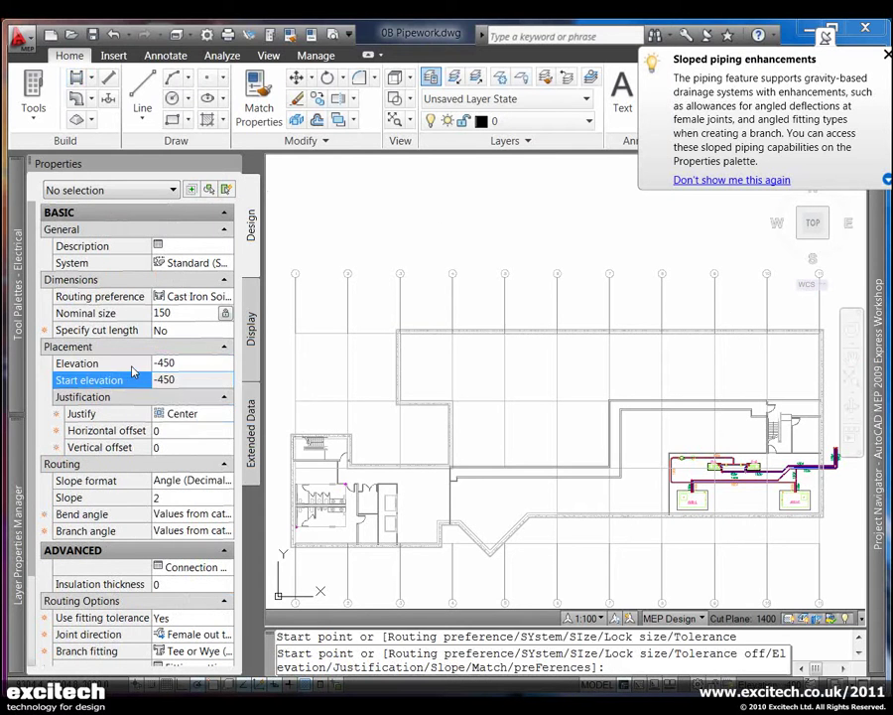
{"action": "left_click", "coordinate": [804, 325]}
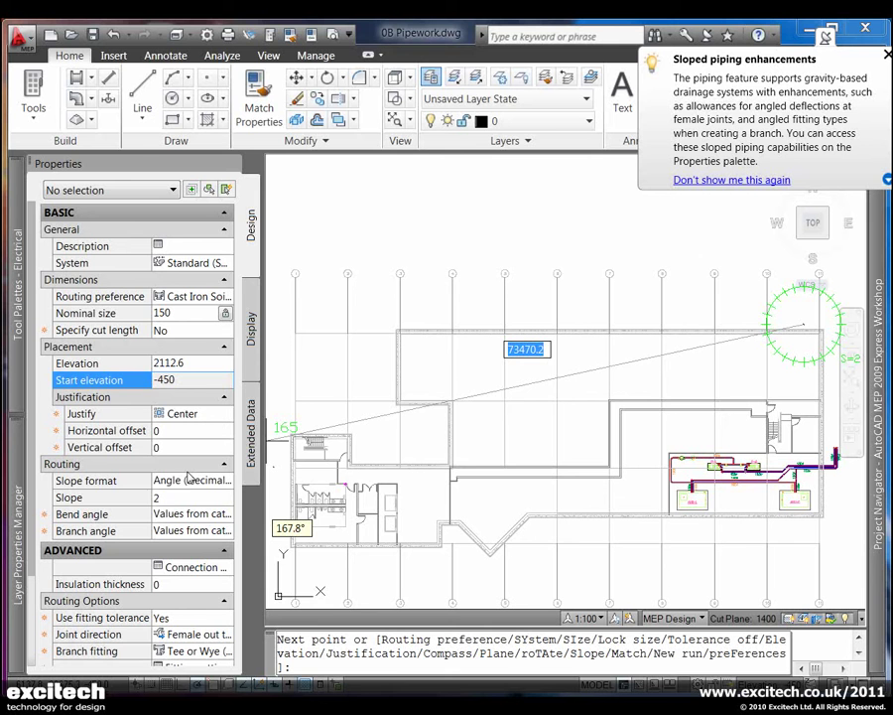
Step: Set the pipe's slope to -2 and its joint direction to Male into Female
{"action": "left_click", "coordinate": [157, 498]}
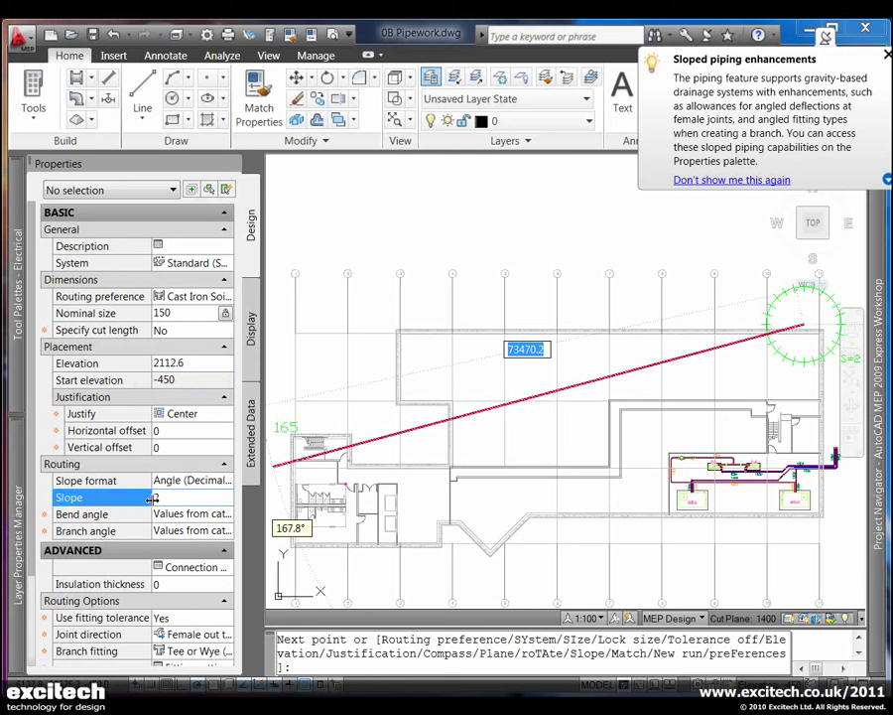
{"action": "key", "text": "Tab"}
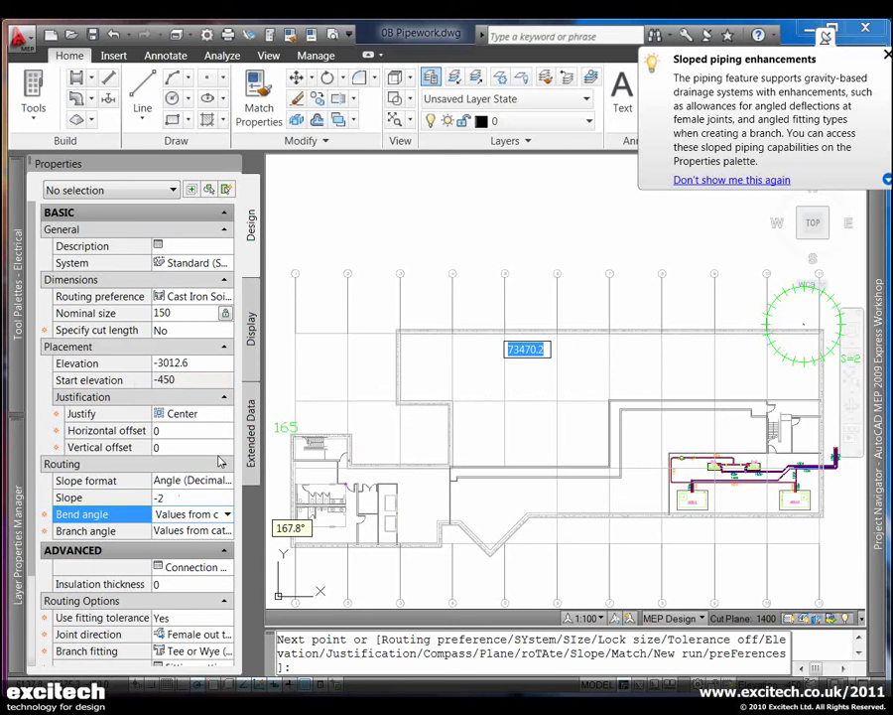
{"action": "left_click", "coordinate": [188, 633]}
{"action": "left_click", "coordinate": [227, 634]}
{"action": "left_click", "coordinate": [203, 703]}
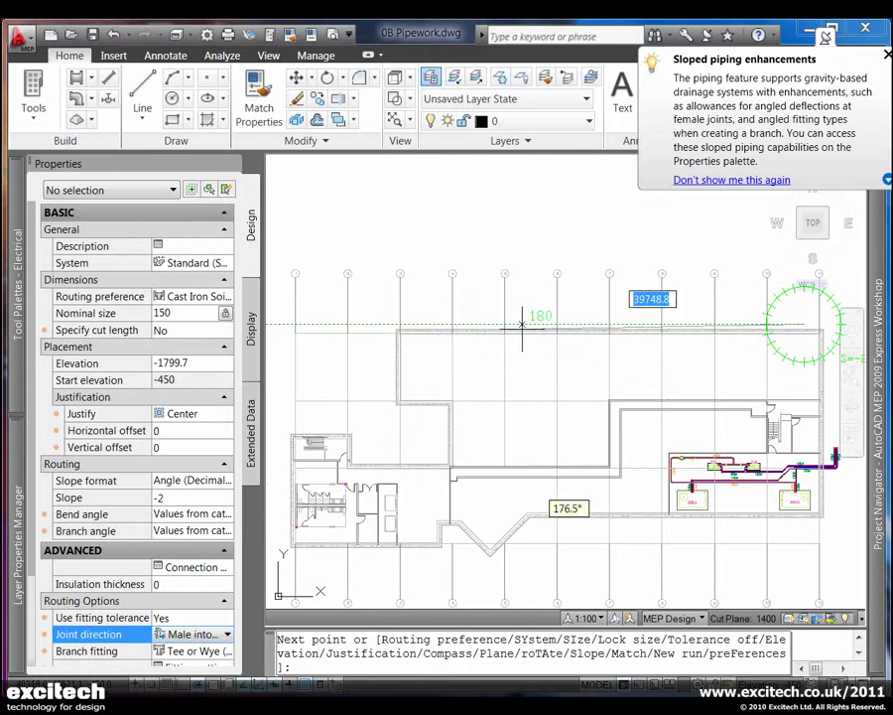
Step: Route the pipe about 43214 along the outer wall to near grid line 4, add a diagonal segment away from the building, and end the run
{"action": "left_click", "coordinate": [480, 323]}
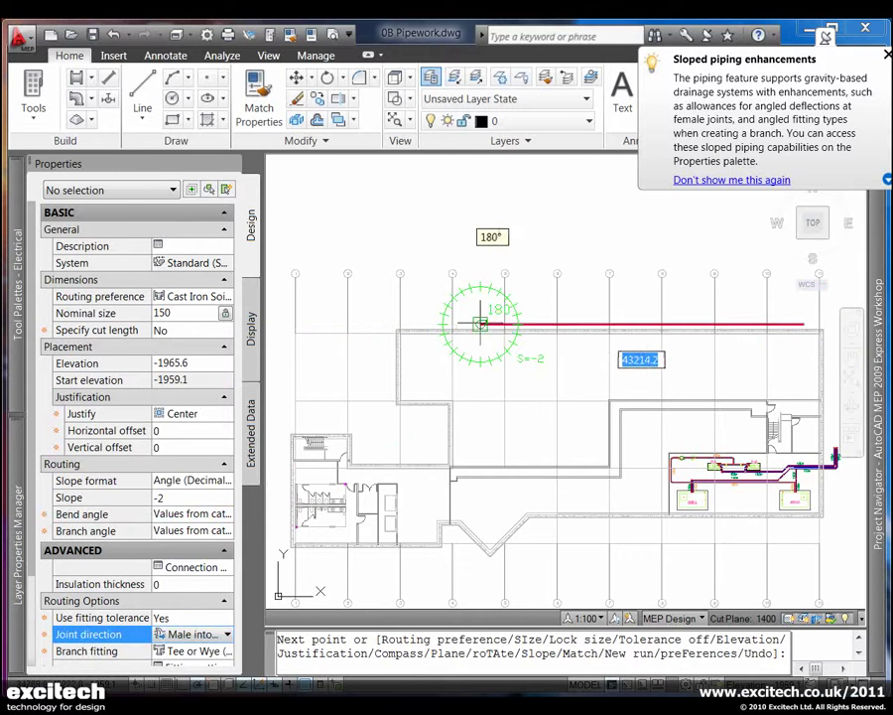
{"action": "left_click", "coordinate": [400, 241]}
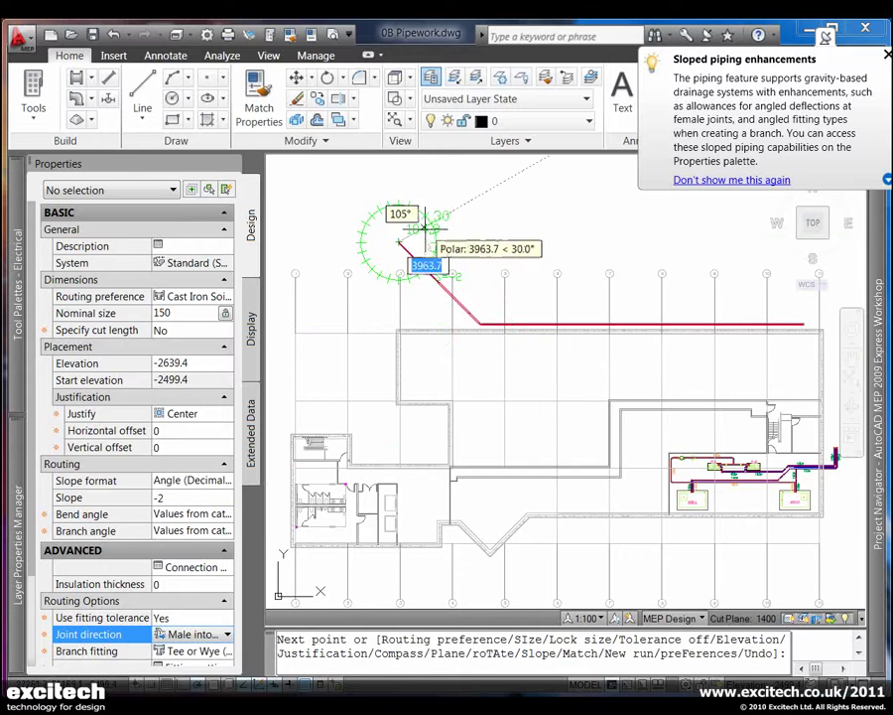
{"action": "key", "text": "Escape"}
{"action": "key", "text": "Escape"}
{"action": "scroll", "coordinate": [478, 314], "scroll_direction": "up", "scroll_amount": 5}
{"action": "scroll", "coordinate": [478, 314], "scroll_direction": "up", "scroll_amount": 2}
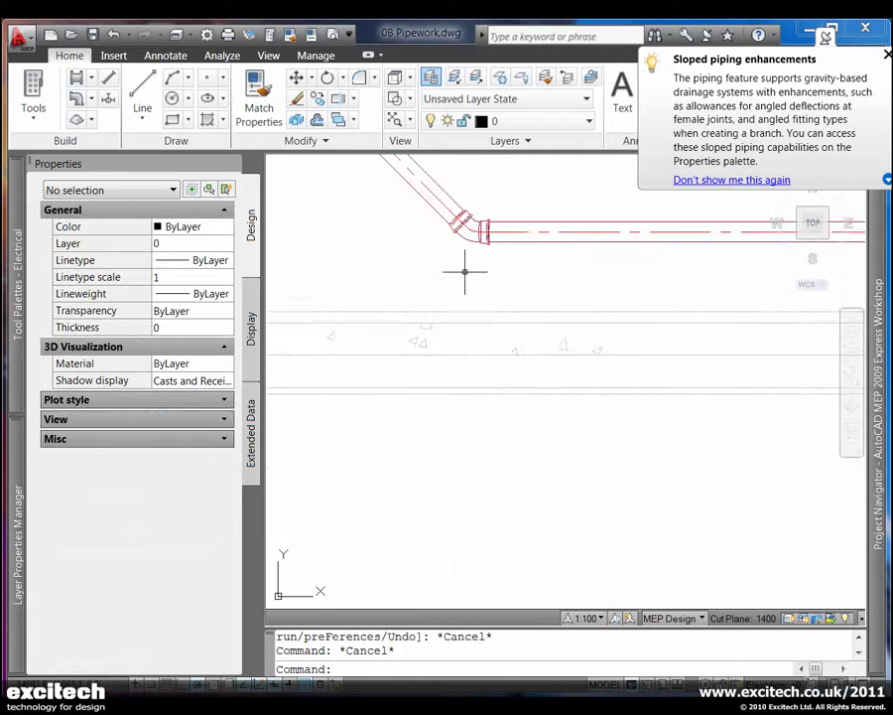
Step: Continue a new pipe from the straight pipe's end near grid line 11, with joint direction set to Female out to Male
{"action": "scroll", "coordinate": [392, 347], "scroll_direction": "down", "scroll_amount": 3}
{"action": "scroll", "coordinate": [600, 324], "scroll_direction": "down", "scroll_amount": 3}
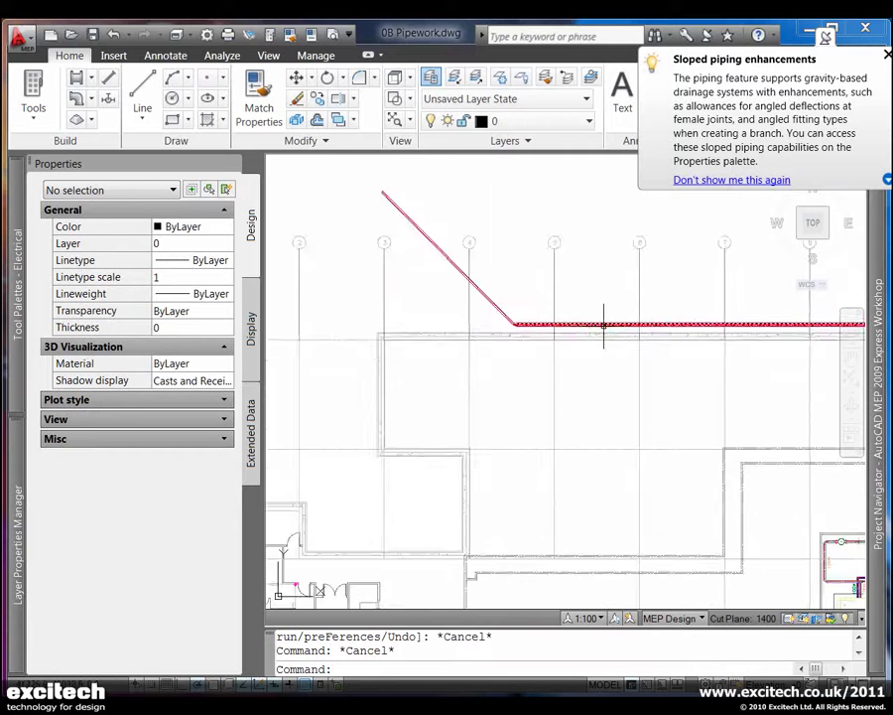
{"action": "scroll", "coordinate": [484, 374], "scroll_direction": "down", "scroll_amount": 2}
{"action": "scroll", "coordinate": [371, 369], "scroll_direction": "down", "scroll_amount": 2}
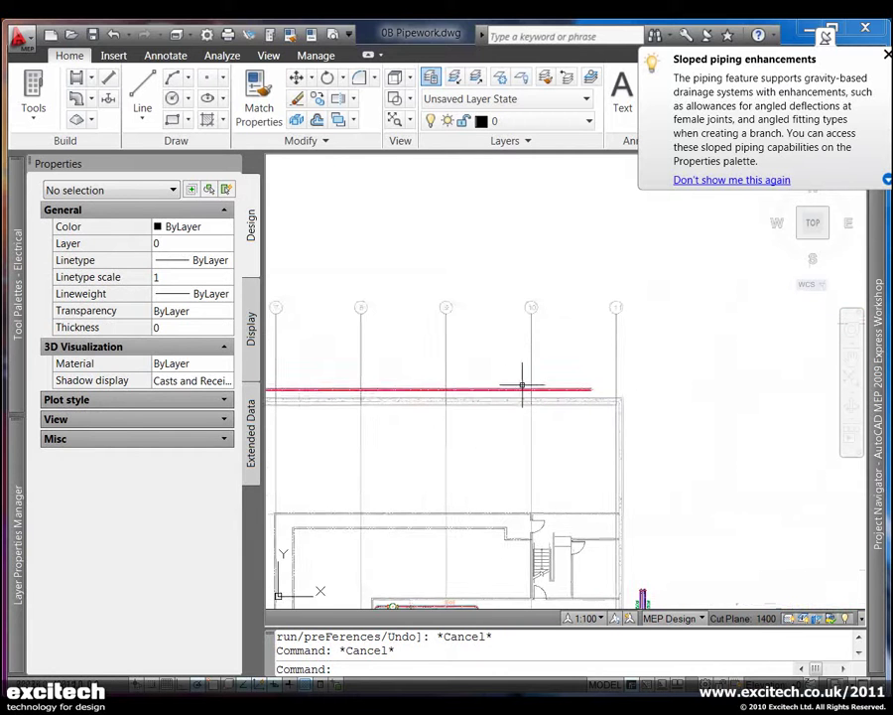
{"action": "middle_click_drag", "start_coordinate": [522, 379], "coordinate": [464, 337]}
{"action": "left_click", "coordinate": [536, 346]}
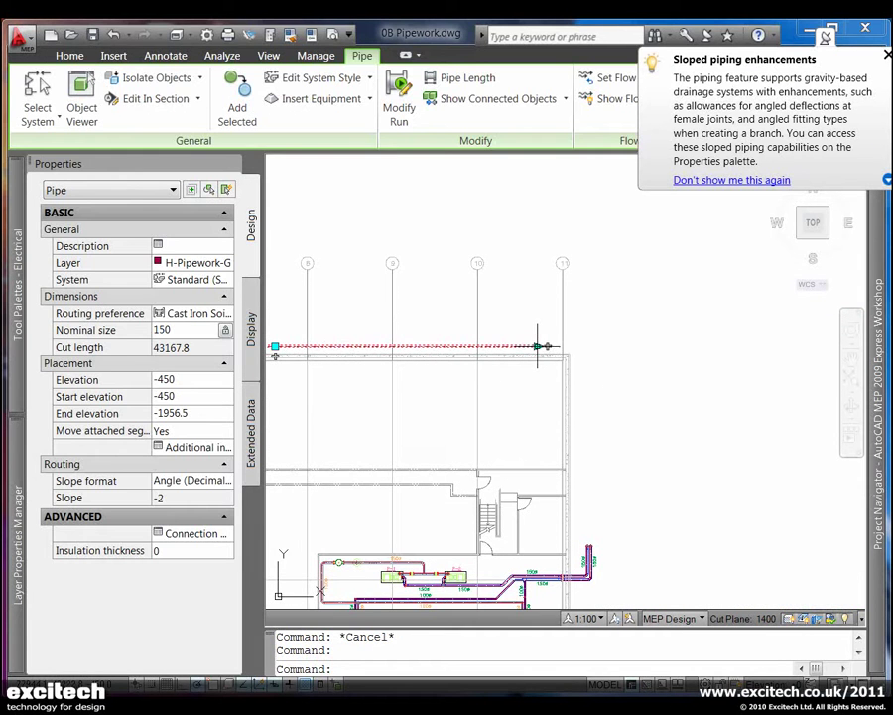
{"action": "left_click", "coordinate": [549, 346]}
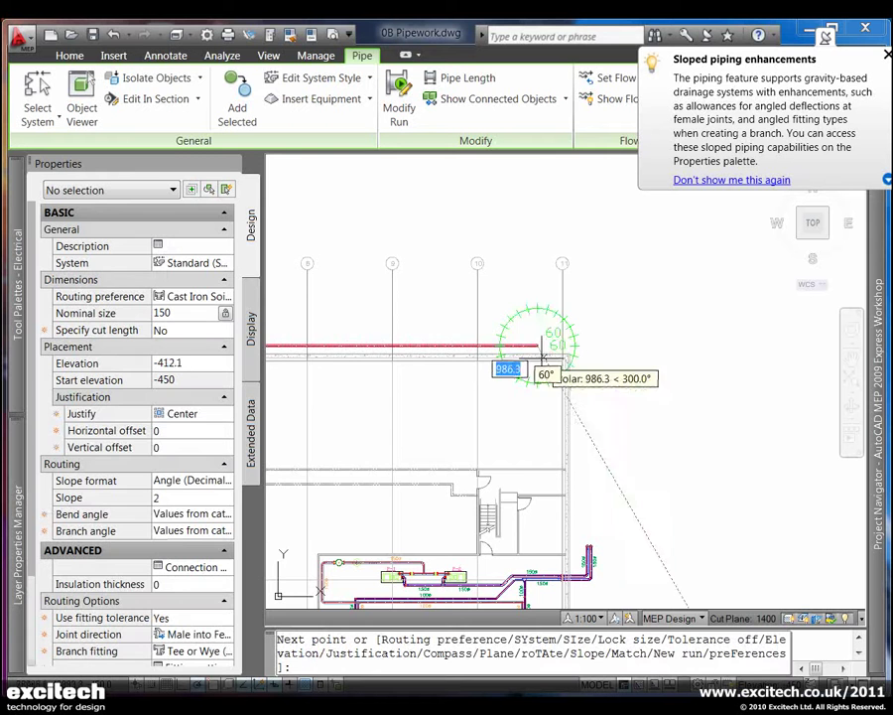
{"action": "middle_click_drag", "start_coordinate": [520, 380], "coordinate": [586, 371]}
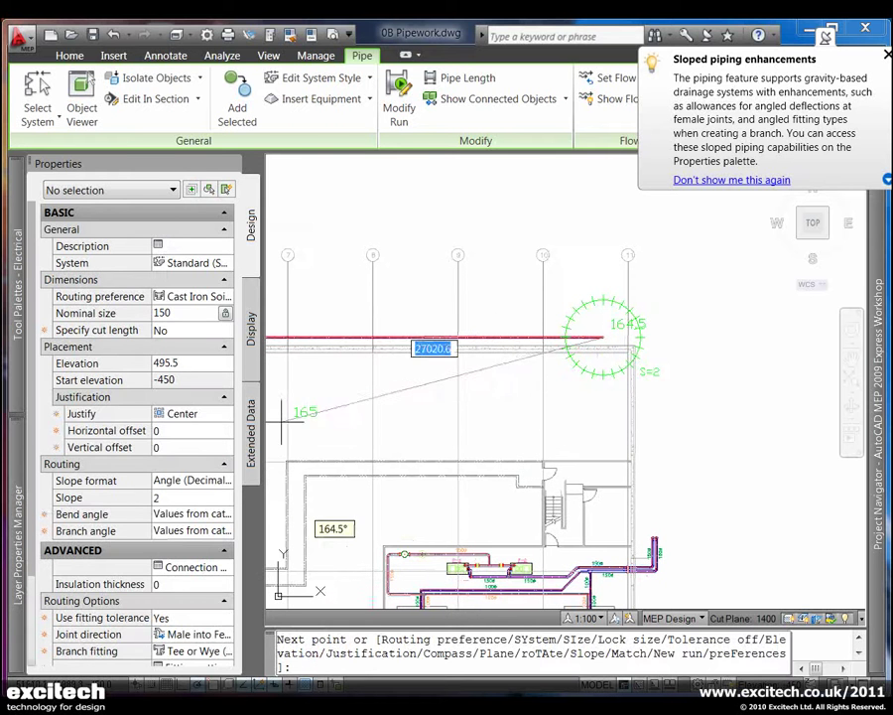
{"action": "left_click", "coordinate": [194, 641]}
{"action": "left_click", "coordinate": [194, 666]}
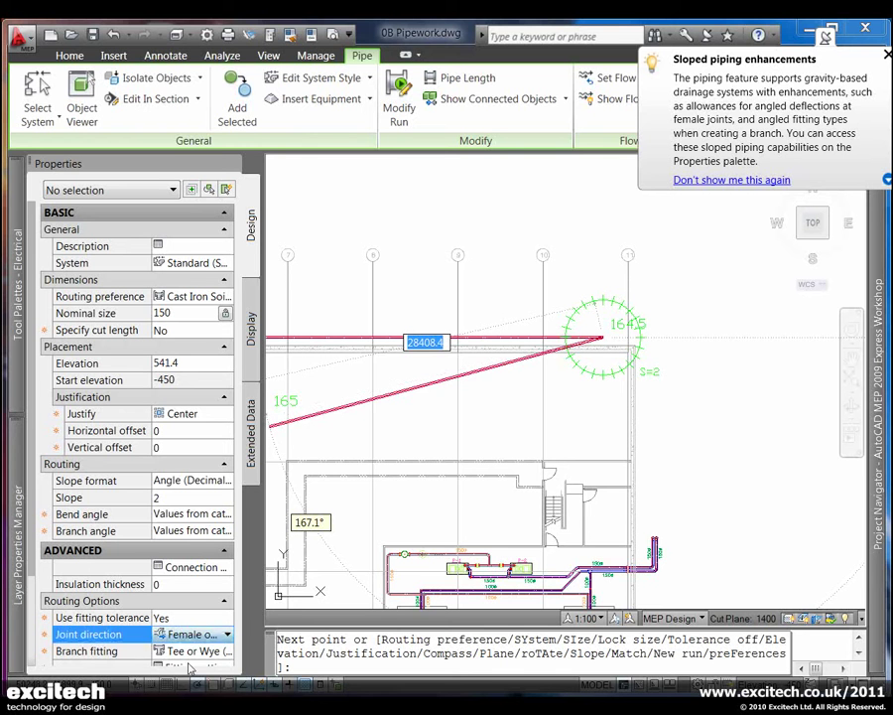
Step: Set the new segment's elevation to 3000 to add a vertical riser, and end the run
{"action": "left_click", "coordinate": [179, 381]}
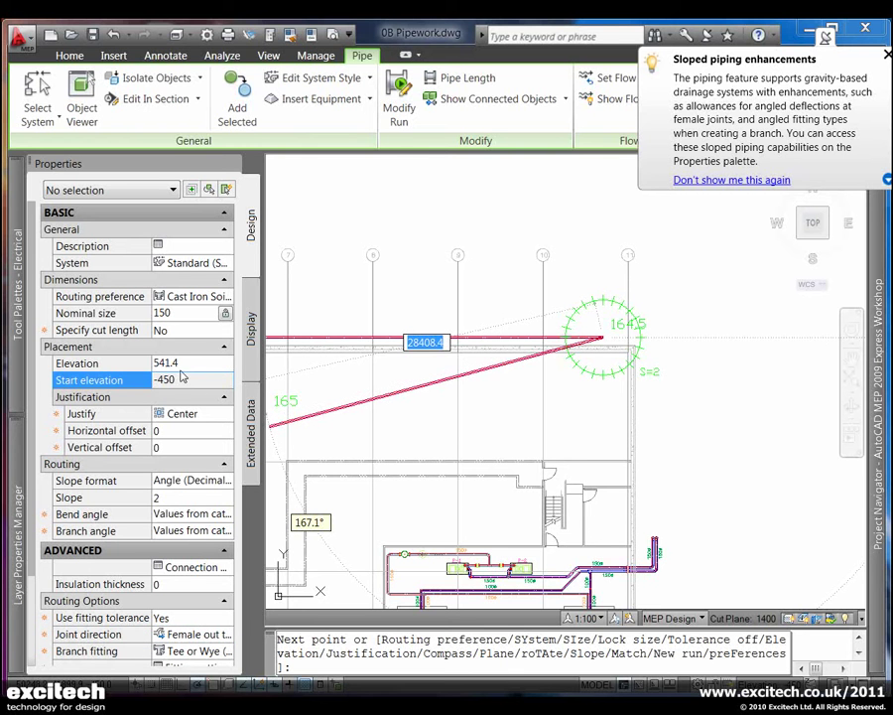
{"action": "left_click", "coordinate": [179, 363]}
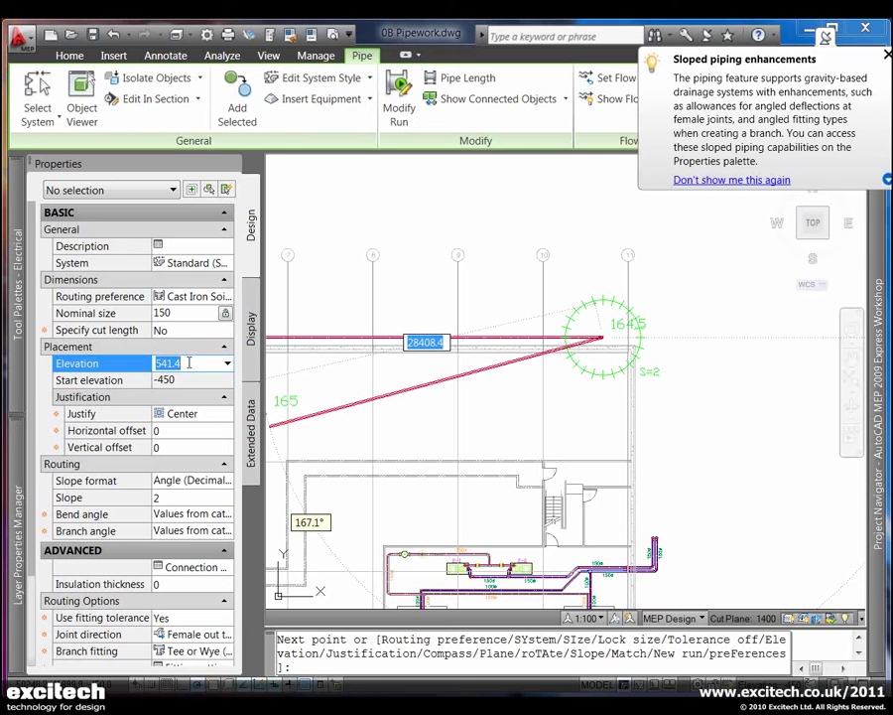
{"action": "type", "text": "5"}
{"action": "key", "text": "Tab"}
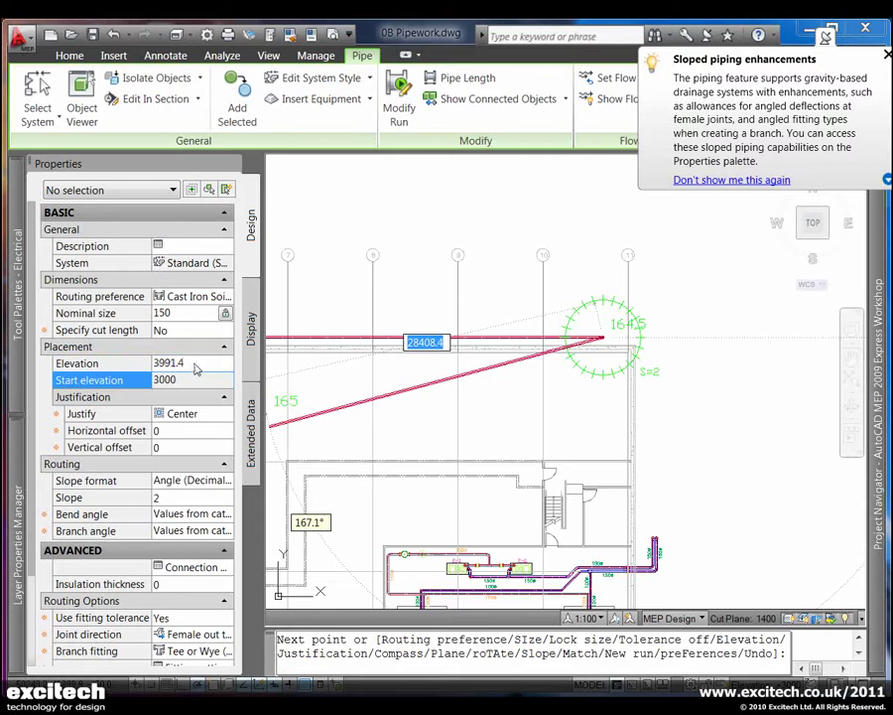
{"action": "key", "text": "Escape"}
{"action": "key", "text": "Escape"}
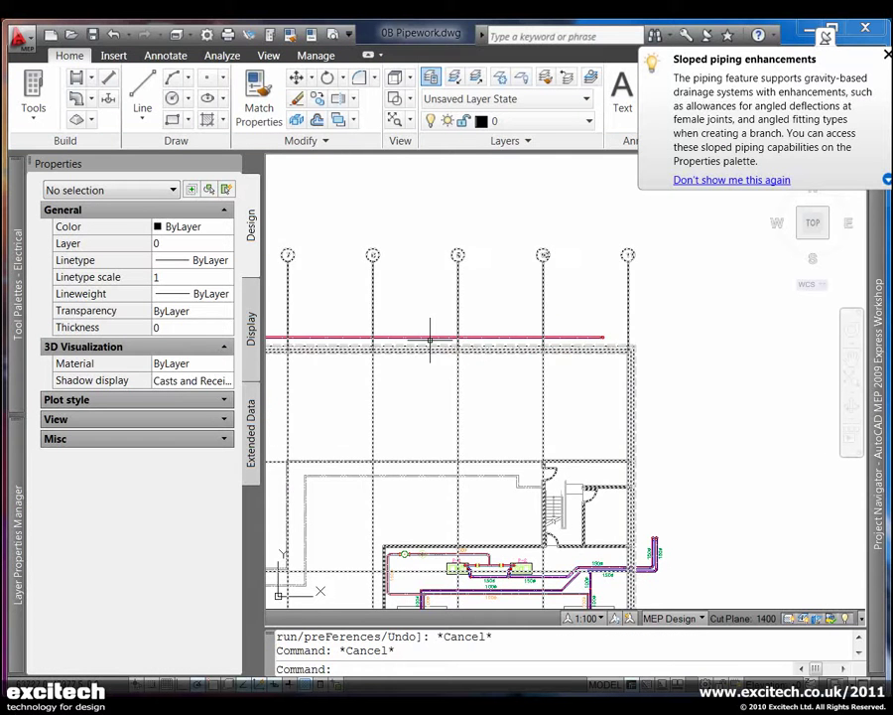
Step: Switch to the NE Isometric view and examine the elbow at the base of the riser
{"action": "left_click", "coordinate": [267, 55]}
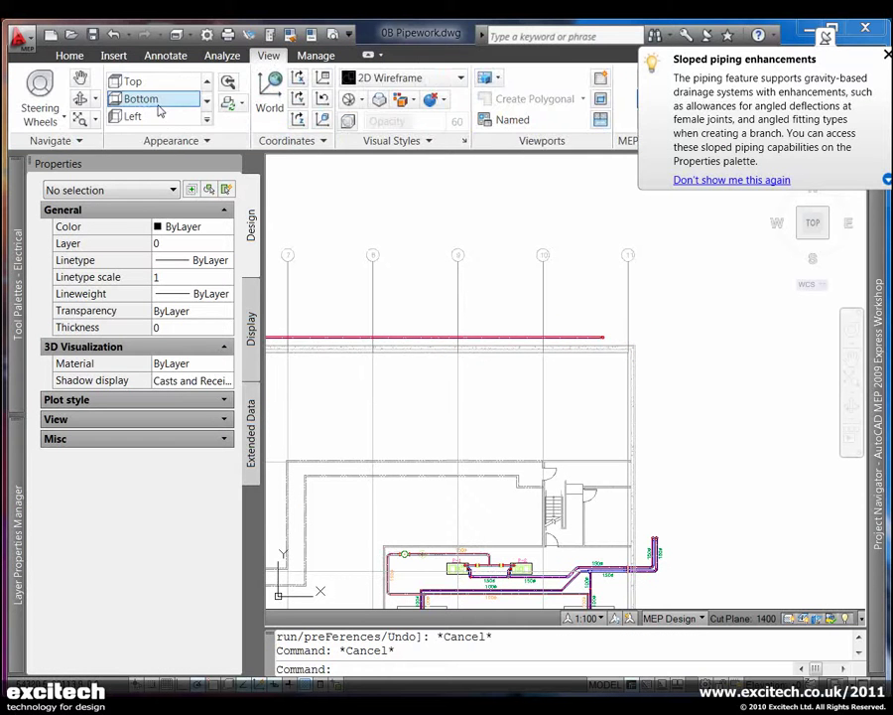
{"action": "left_click", "coordinate": [207, 103]}
{"action": "left_click", "coordinate": [206, 103]}
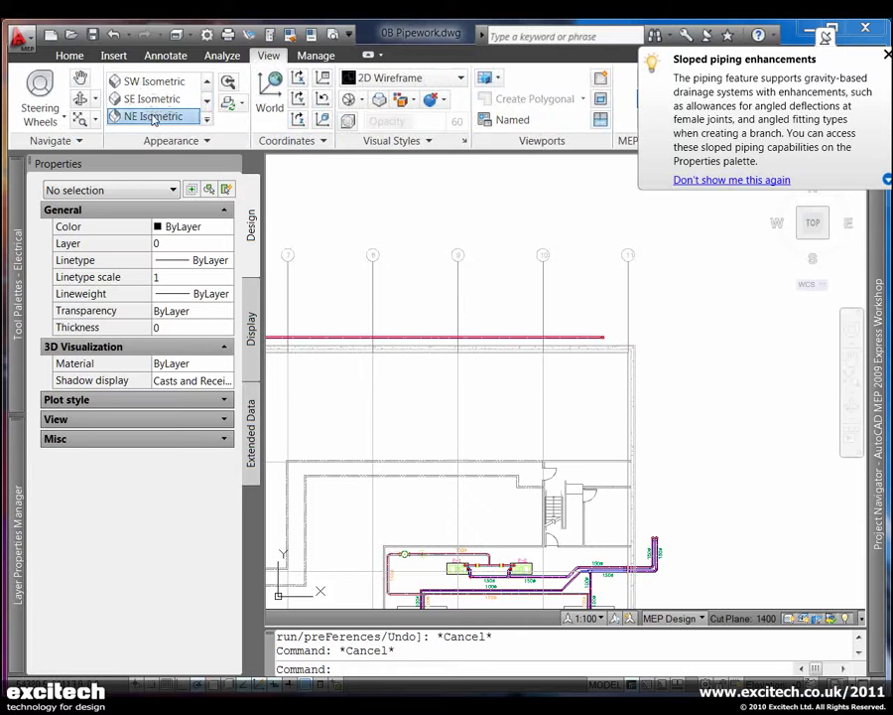
{"action": "left_click", "coordinate": [158, 116]}
{"action": "scroll", "coordinate": [496, 587], "scroll_direction": "up", "scroll_amount": 6}
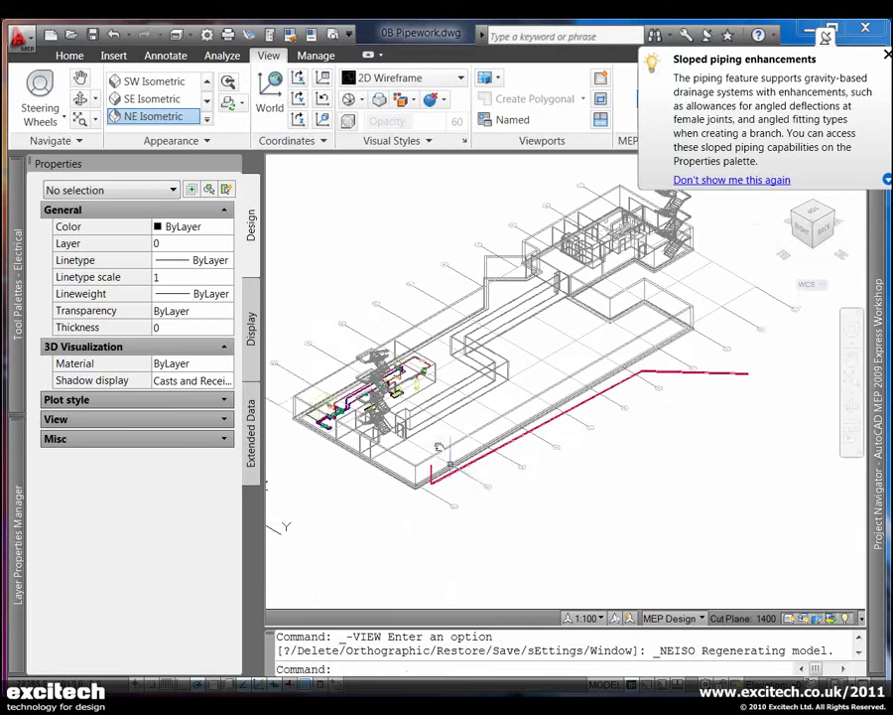
{"action": "scroll", "coordinate": [375, 405], "scroll_direction": "up", "scroll_amount": 6}
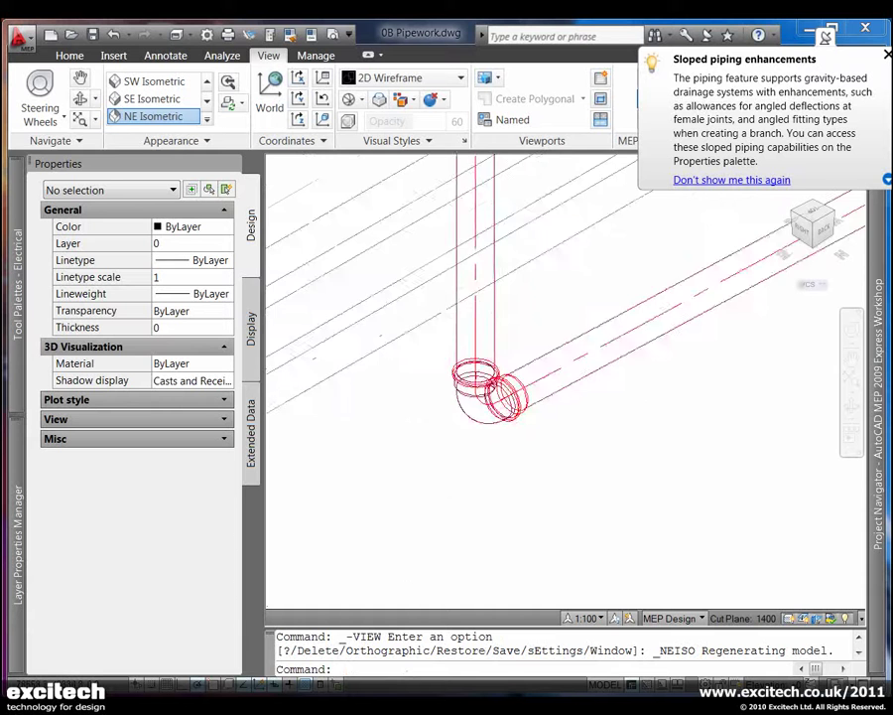
Step: Switch from the isometric to the Top view and examine the rise symbol at the riser near grid line 11
{"action": "scroll", "coordinate": [407, 434], "scroll_direction": "down", "scroll_amount": 2}
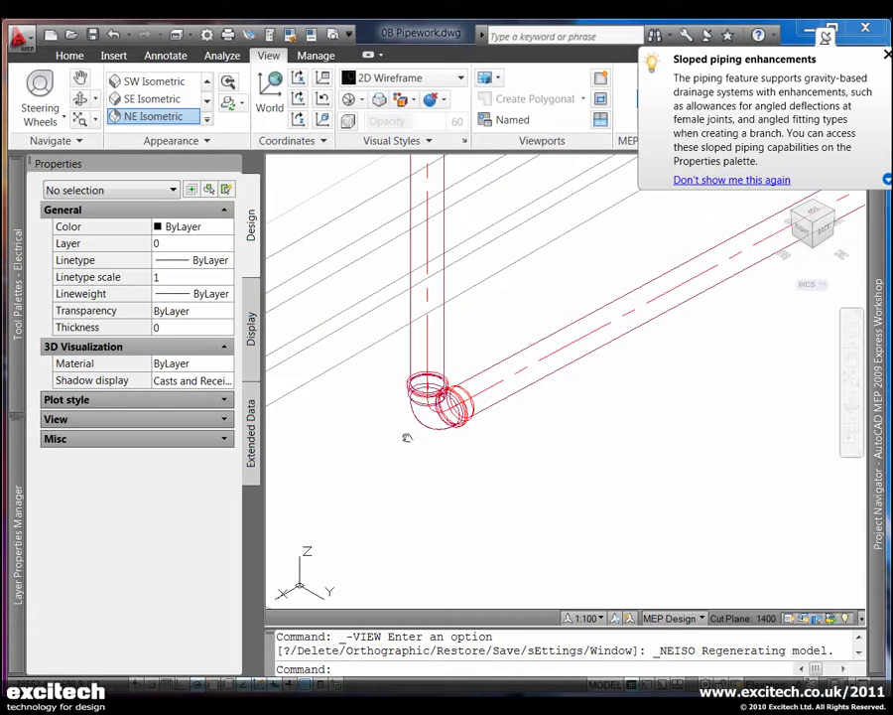
{"action": "scroll", "coordinate": [409, 437], "scroll_direction": "down", "scroll_amount": 3}
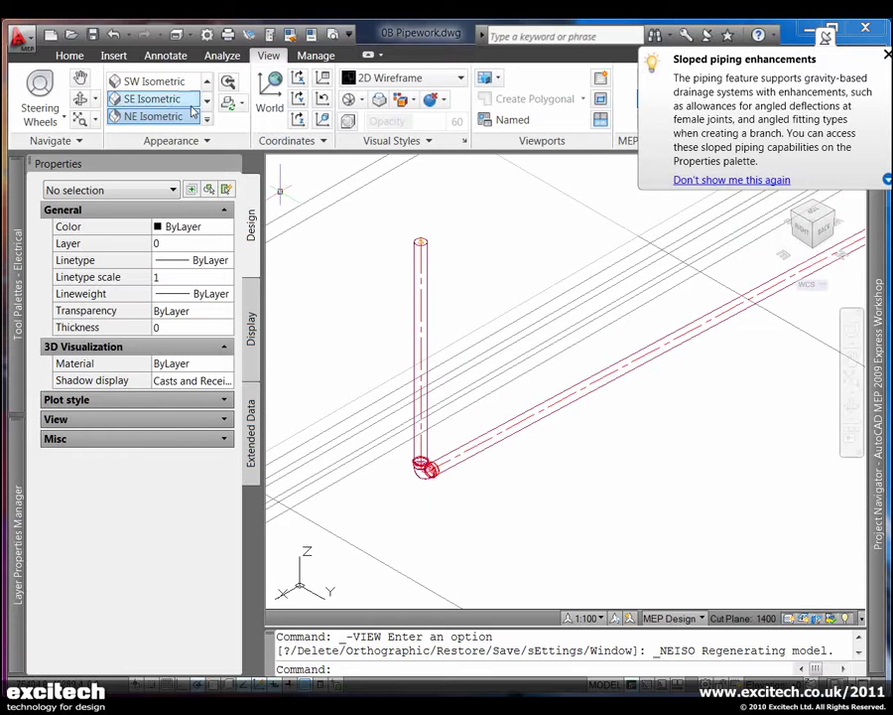
{"action": "scroll", "coordinate": [149, 99], "scroll_direction": "up", "scroll_amount": 2}
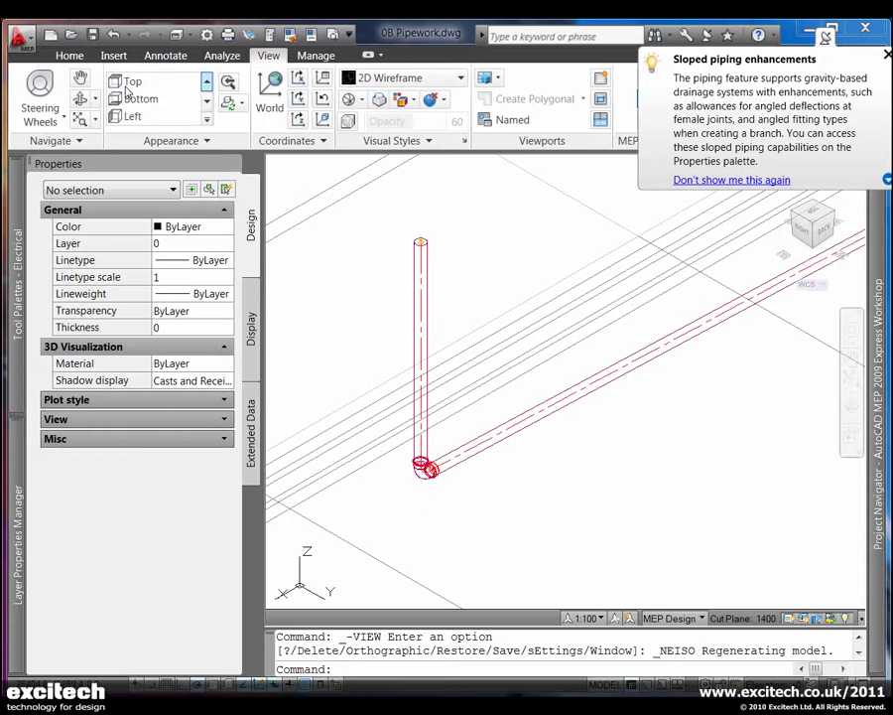
{"action": "left_click", "coordinate": [121, 85]}
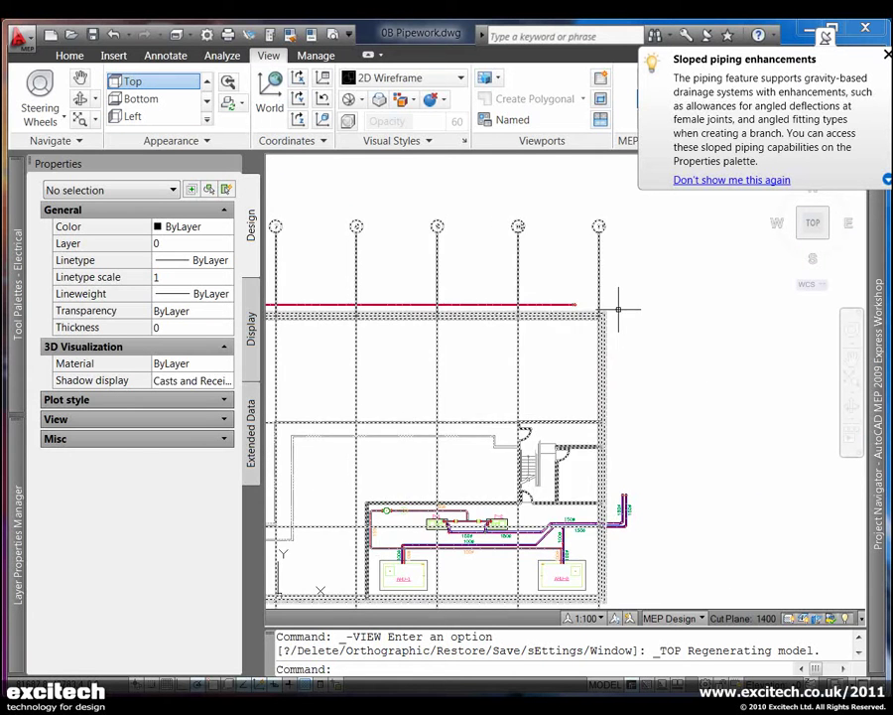
{"action": "scroll", "coordinate": [586, 306], "scroll_direction": "up", "scroll_amount": 6}
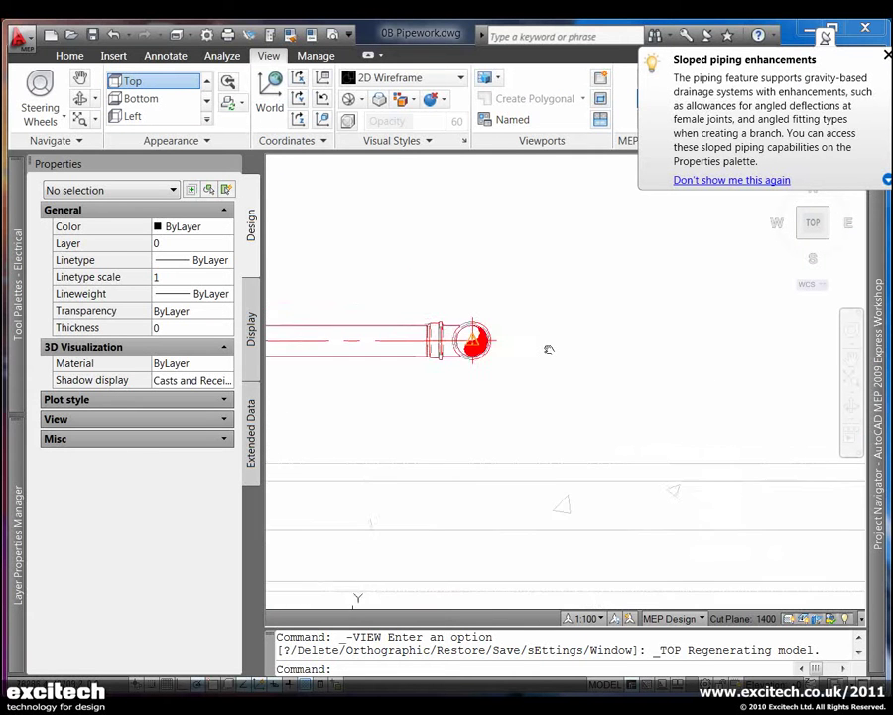
{"action": "middle_click_drag", "start_coordinate": [549, 349], "coordinate": [569, 353]}
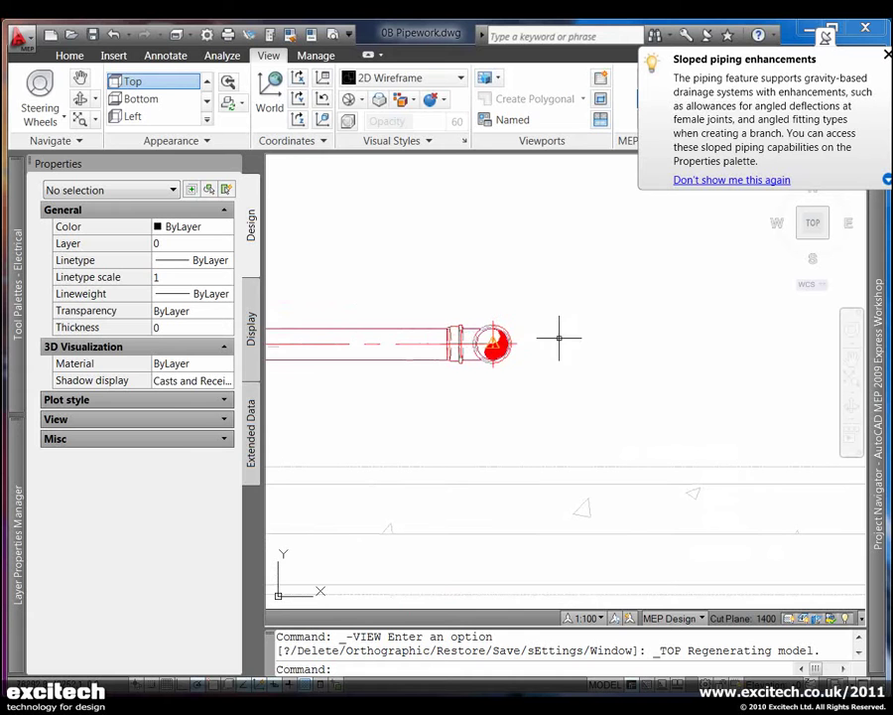
Step: Open the Style Manager and display the rise and drop symbols of the patterned Pipe Break style under Pipe Rise Drop Styles
{"action": "left_click", "coordinate": [316, 54]}
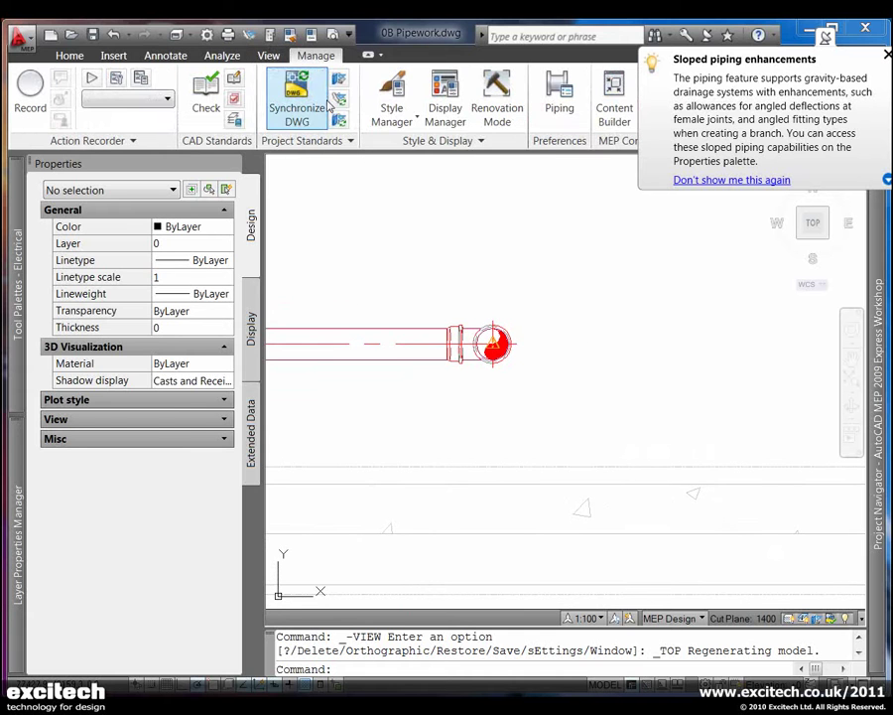
{"action": "left_click", "coordinate": [401, 124]}
{"action": "left_click", "coordinate": [397, 159]}
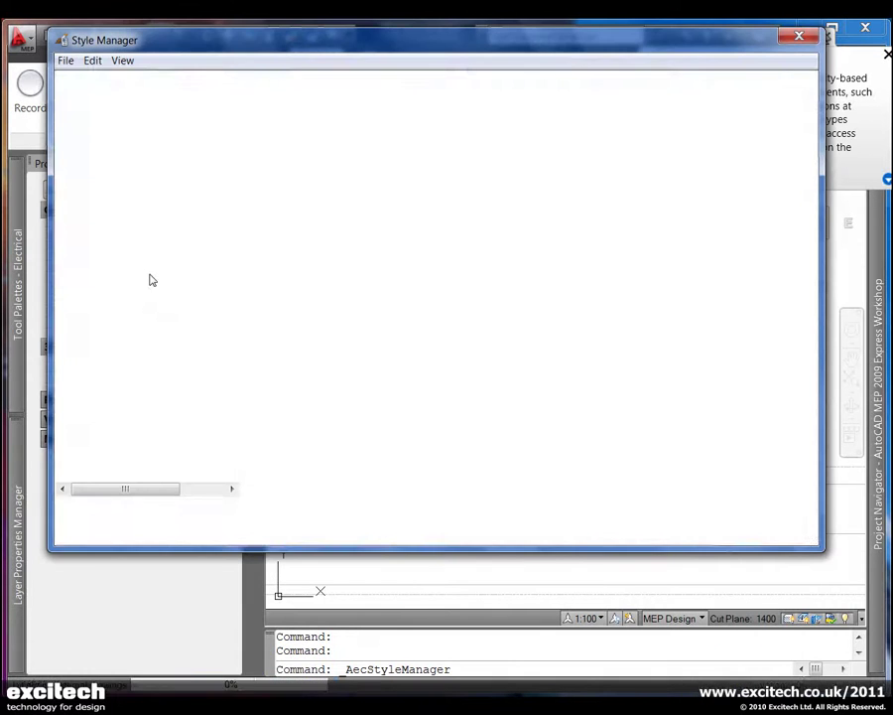
{"action": "left_click", "coordinate": [77, 209]}
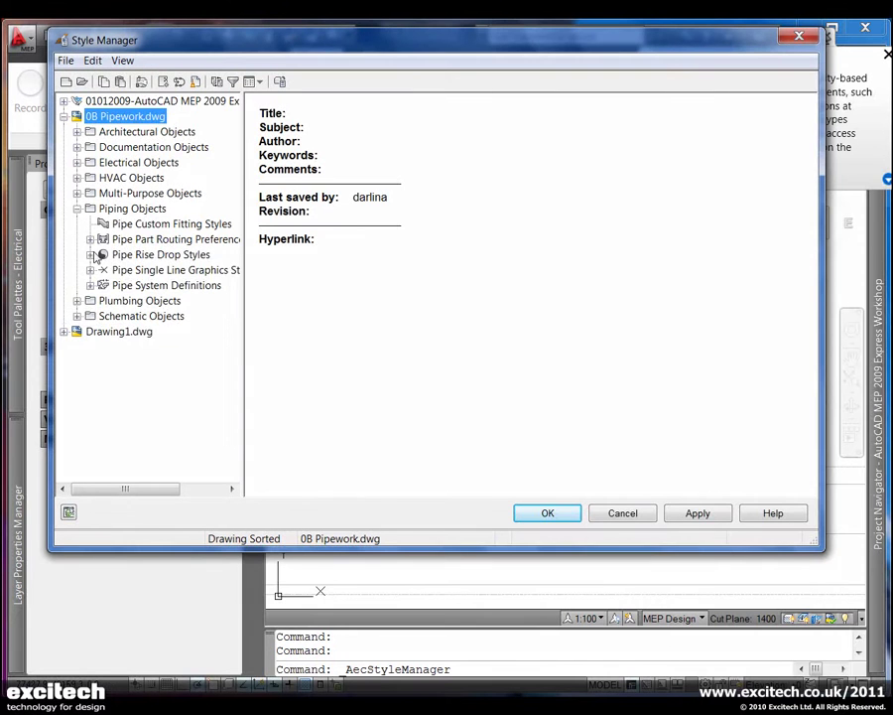
{"action": "left_click", "coordinate": [90, 255]}
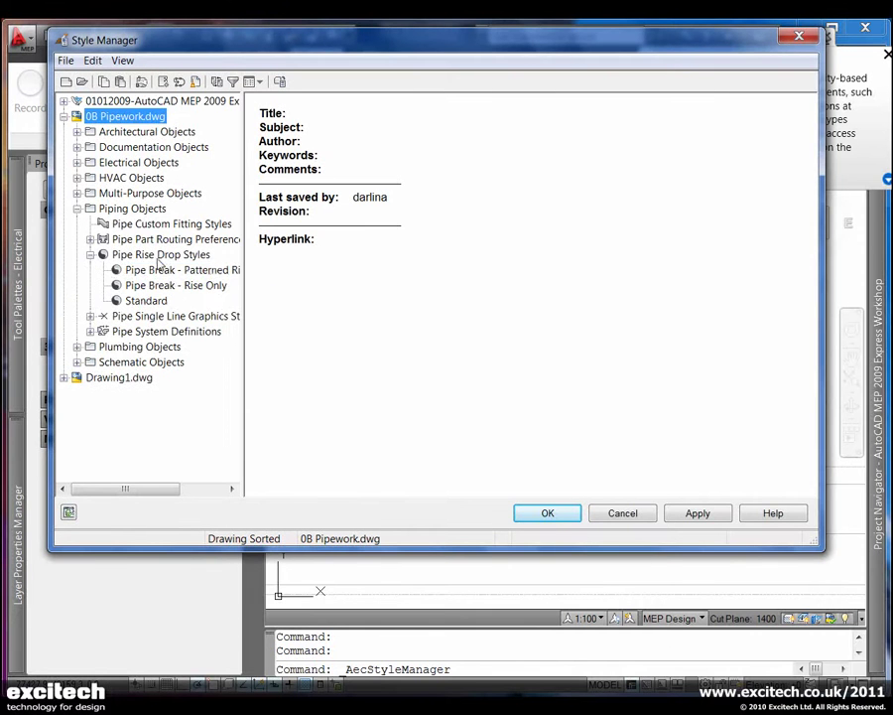
{"action": "left_click", "coordinate": [159, 256]}
{"action": "left_click", "coordinate": [165, 270]}
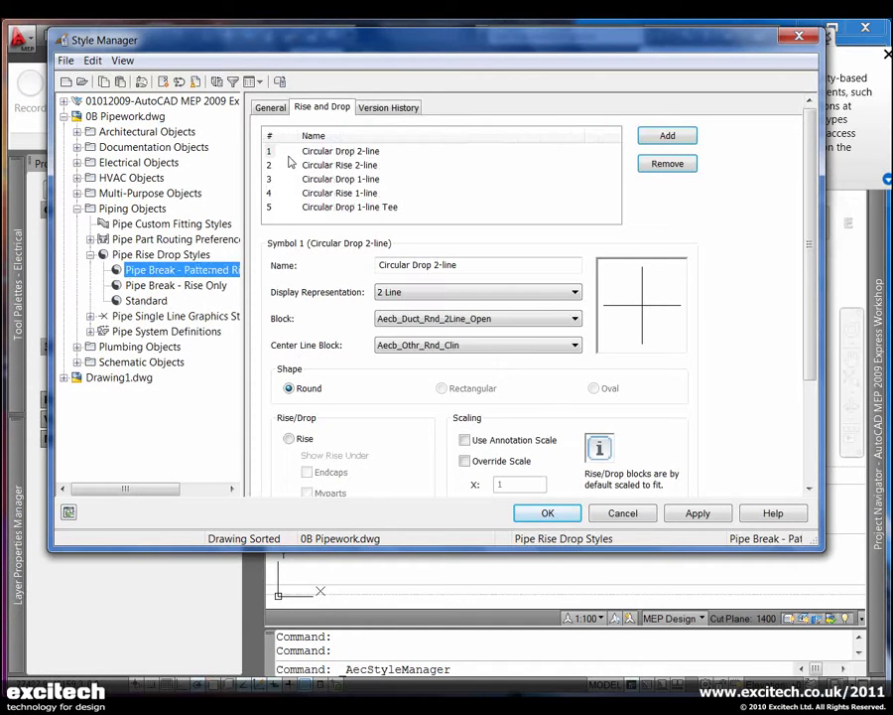
Step: Review symbols 2 to 5 of the patterned Pipe Break style, from Circular Rise 2-line to Circular Drop 1-line Tee
{"action": "left_click", "coordinate": [267, 166]}
{"action": "left_click", "coordinate": [267, 180]}
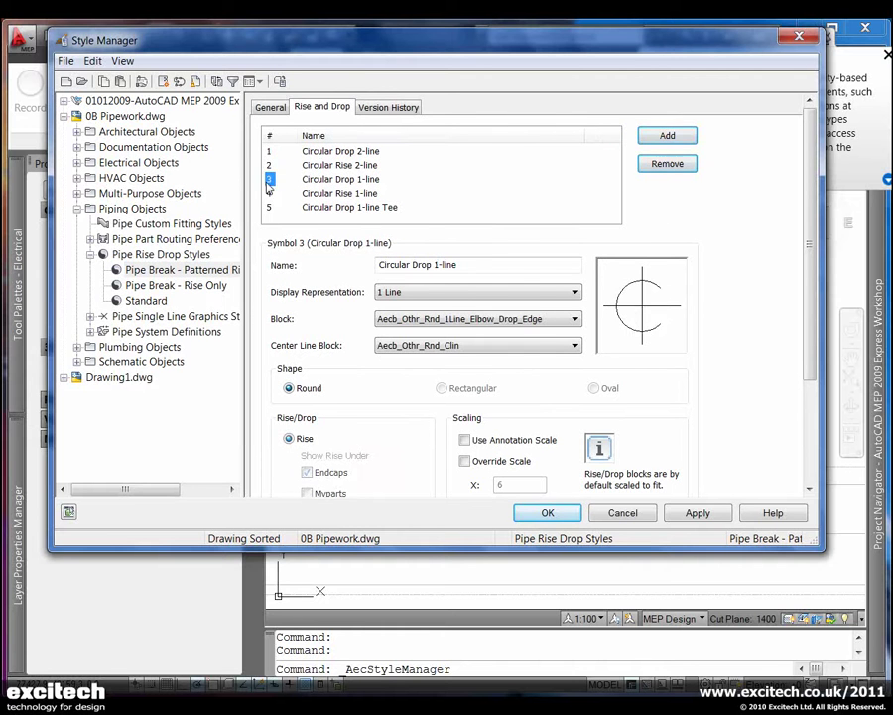
{"action": "left_click", "coordinate": [268, 193]}
{"action": "left_click", "coordinate": [268, 208]}
Step: Review symbols 2 to 5 of the Pipe Break - Rise Only style and leave the Style Manager without changes
{"action": "left_click", "coordinate": [174, 285]}
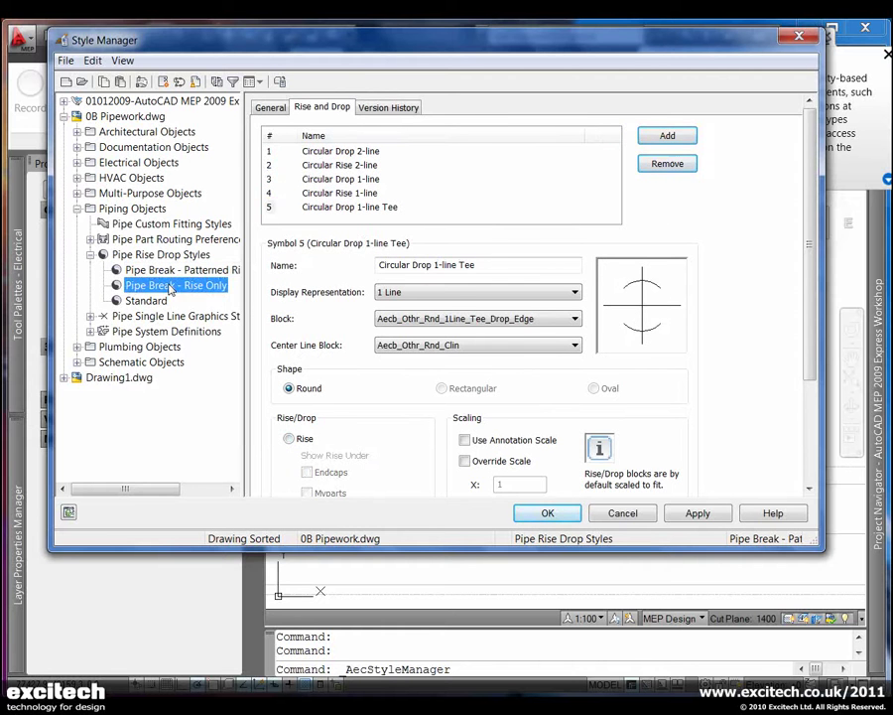
{"action": "left_click", "coordinate": [268, 166]}
{"action": "left_click", "coordinate": [268, 180]}
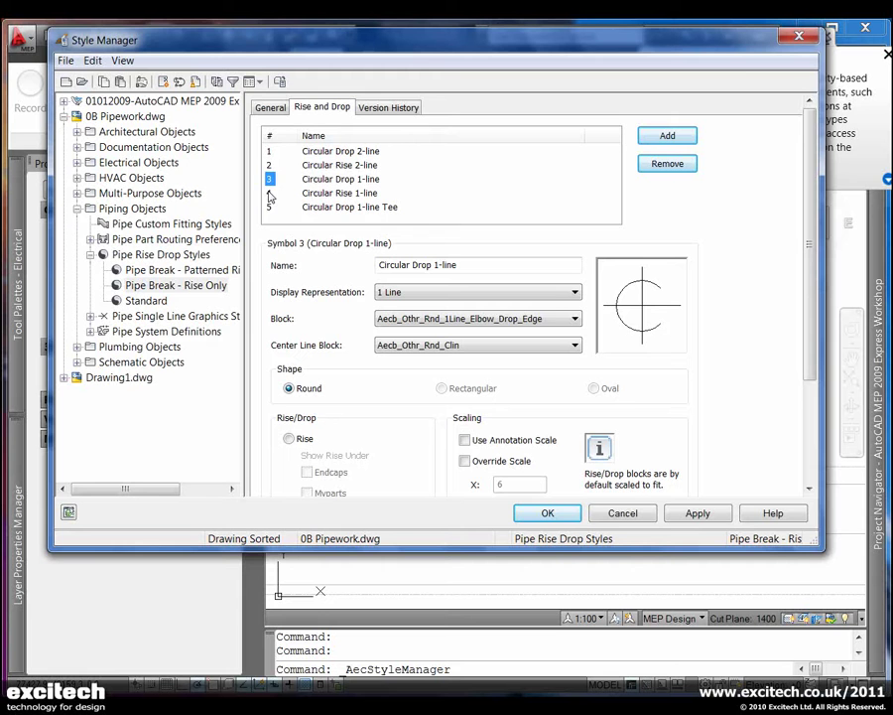
{"action": "left_click", "coordinate": [268, 193]}
{"action": "left_click", "coordinate": [268, 208]}
{"action": "left_click", "coordinate": [623, 512]}
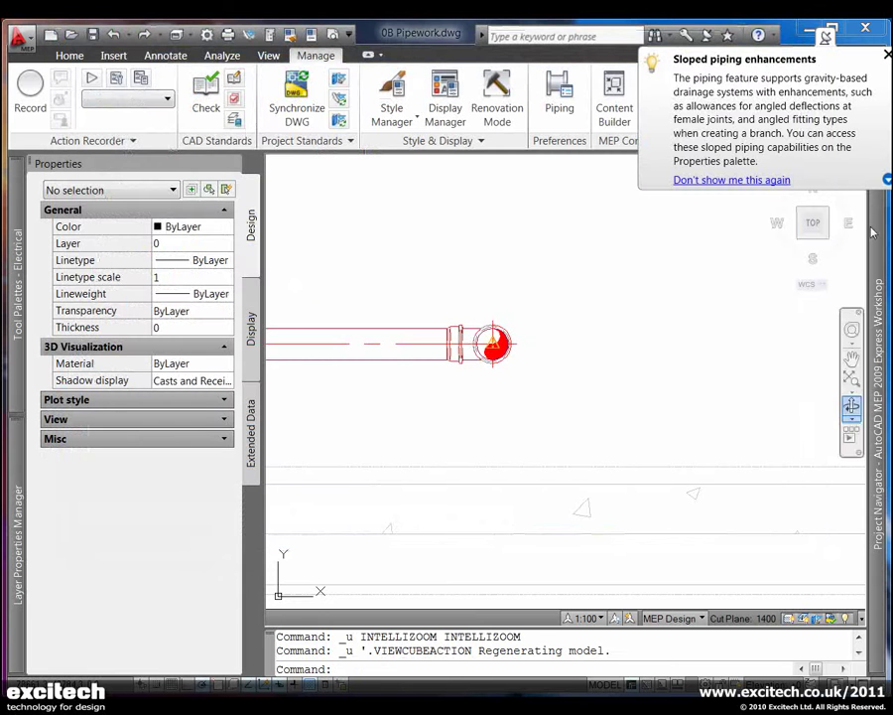
Step: Switch to the Back view and stretch the riser's upper end to an elevation of about 3624
{"action": "left_click", "coordinate": [813, 203]}
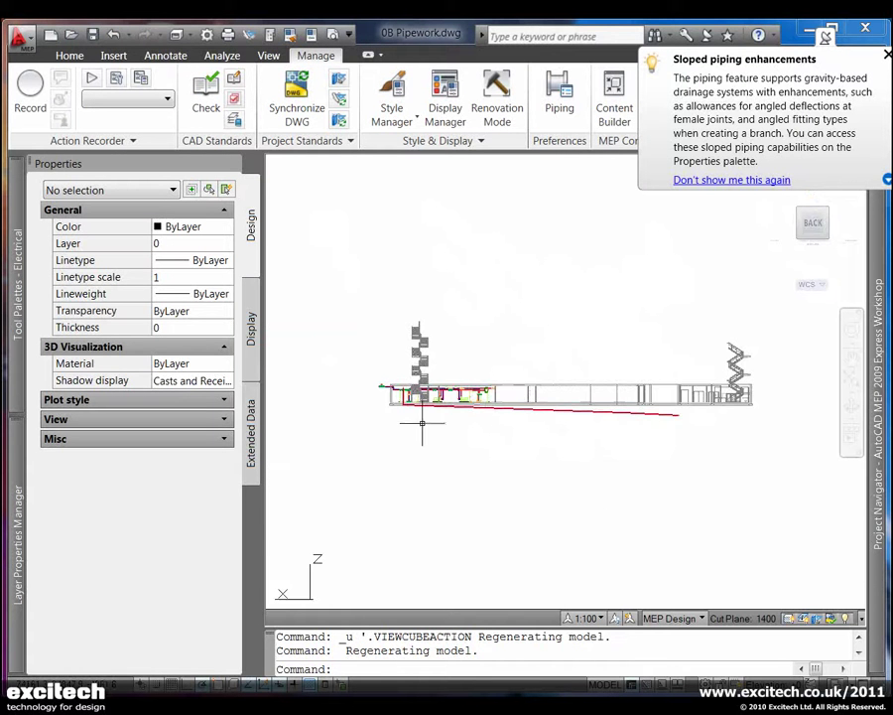
{"action": "scroll", "coordinate": [422, 422], "scroll_direction": "up", "scroll_amount": 10}
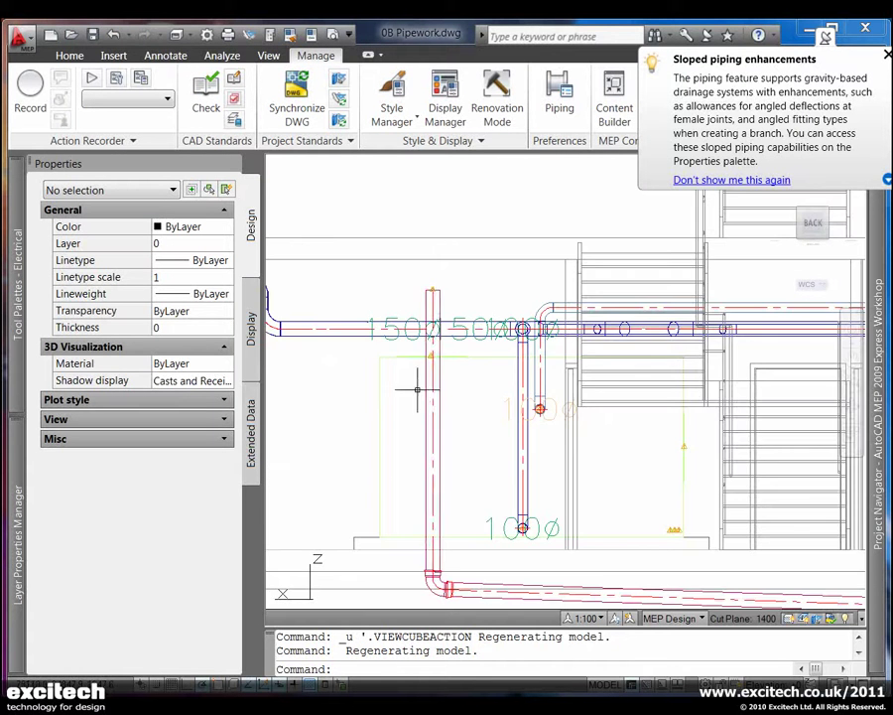
{"action": "left_click", "coordinate": [433, 363]}
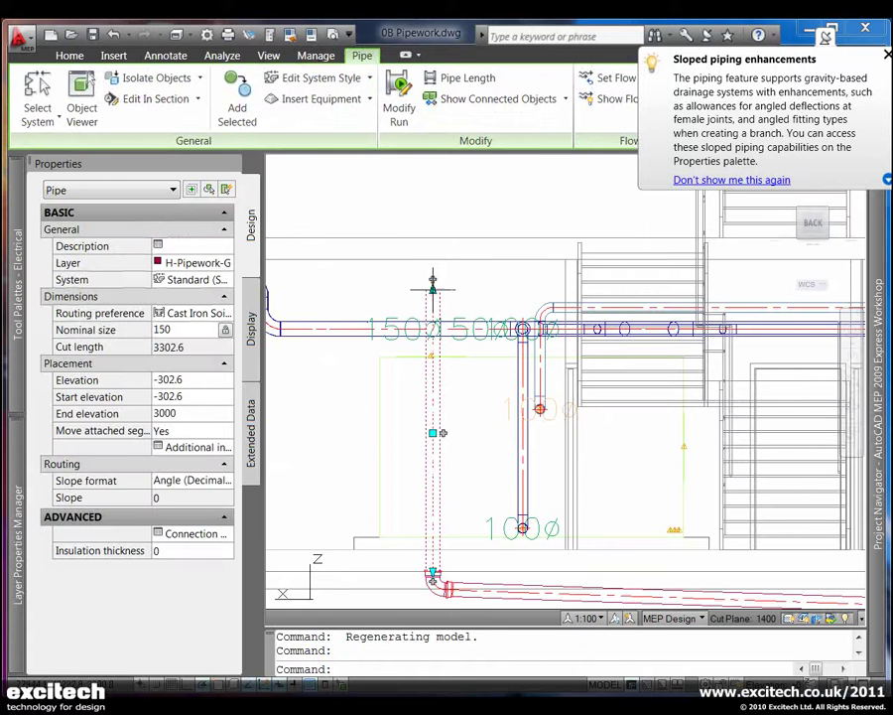
{"action": "left_click", "coordinate": [432, 282]}
{"action": "left_click", "coordinate": [431, 230]}
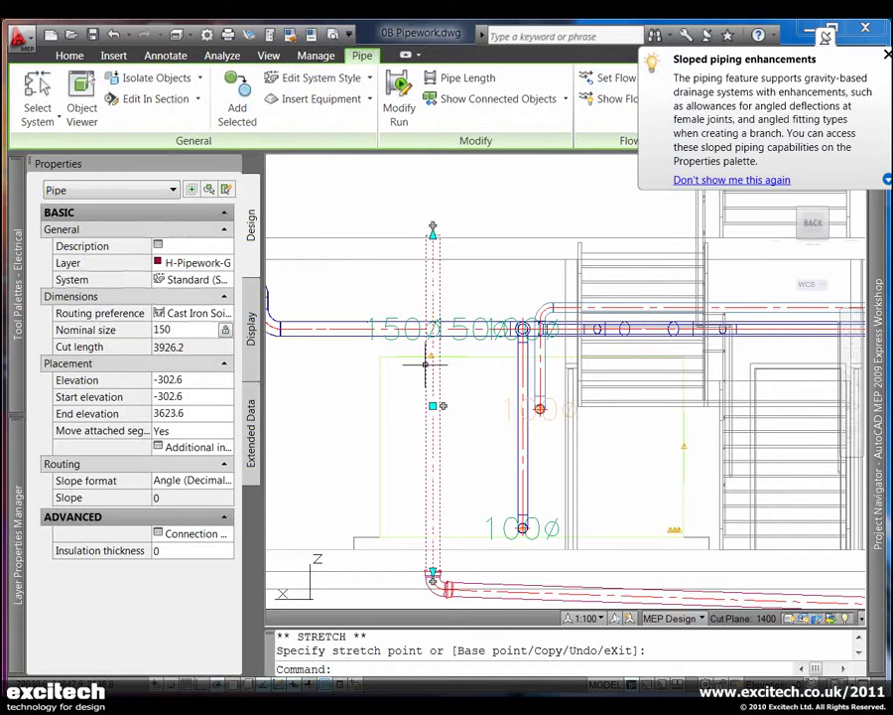
{"action": "key", "text": "Escape"}
{"action": "key", "text": "Escape"}
Step: Branch a pipe off the riser's midpoint toward positive X, with slope 2 and joint direction Male into Female, and end the run
{"action": "left_click", "coordinate": [432, 375]}
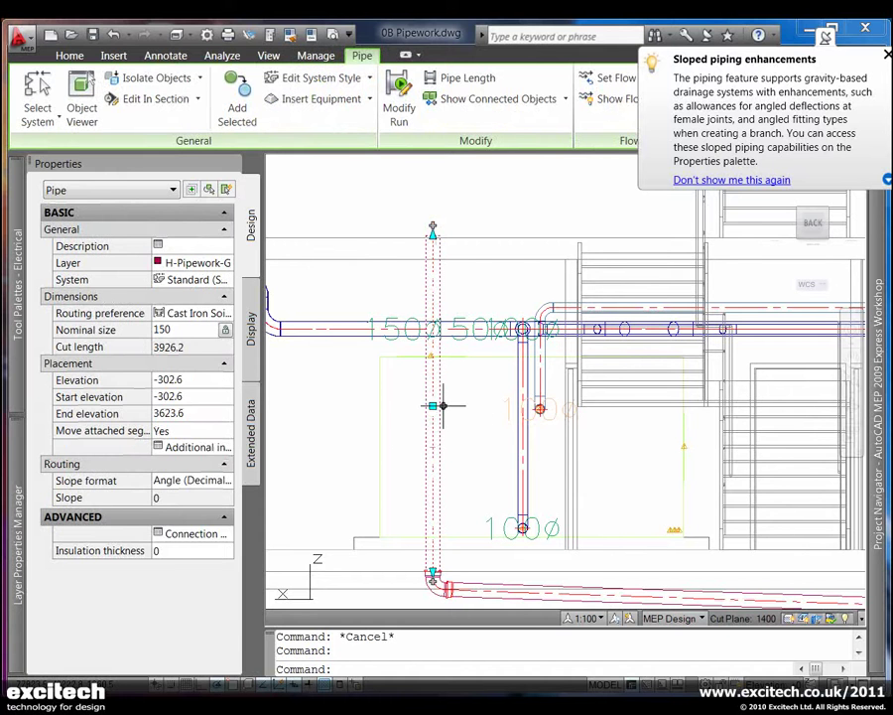
{"action": "left_click", "coordinate": [437, 405]}
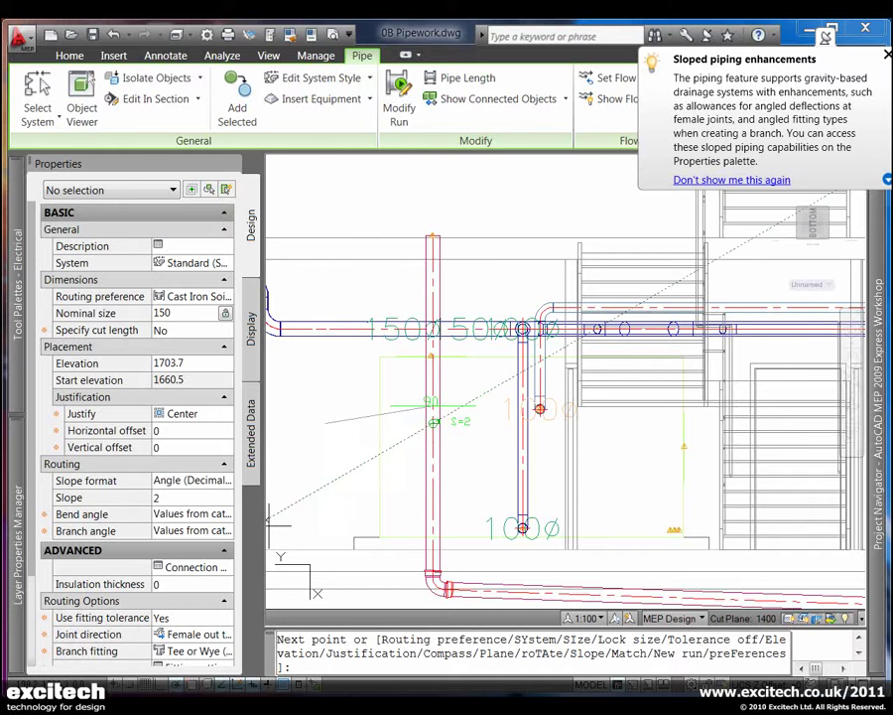
{"action": "left_click", "coordinate": [179, 635]}
{"action": "left_click", "coordinate": [189, 634]}
{"action": "left_click", "coordinate": [199, 650]}
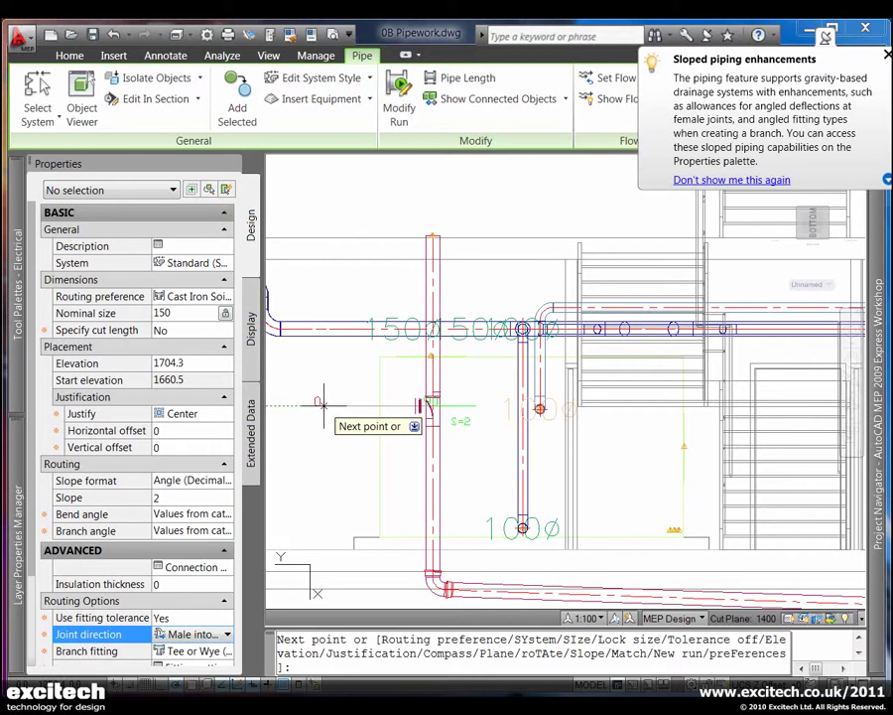
{"action": "left_click", "coordinate": [323, 402]}
{"action": "key", "text": "Escape"}
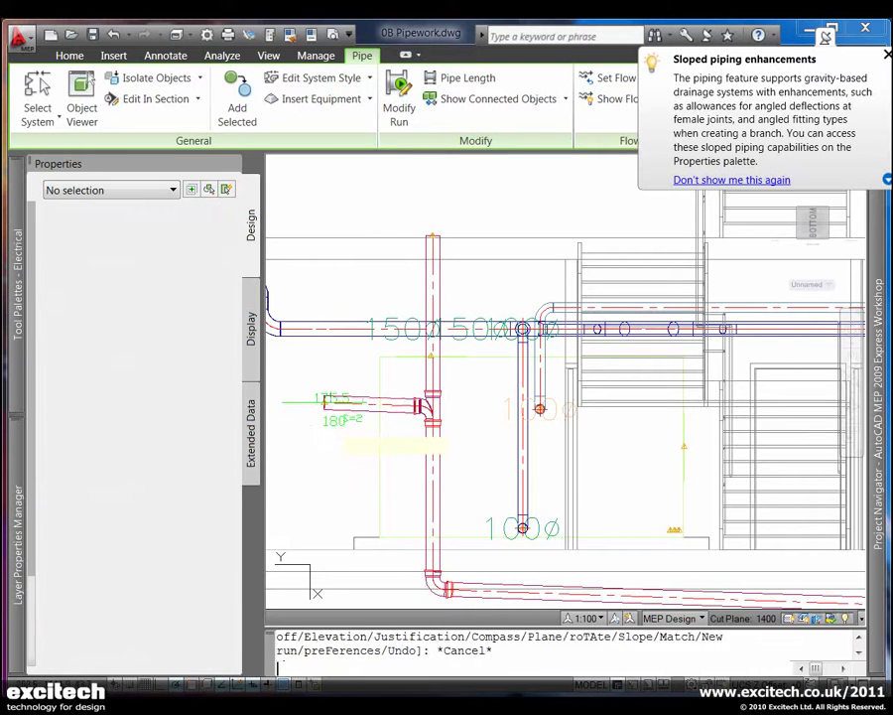
{"action": "key", "text": "Escape"}
Step: Branch a second pipe with slope 2 off the lower riser segment's midpoint, opposite the first branch, at elevation about 561, and end the run
{"action": "left_click", "coordinate": [432, 471]}
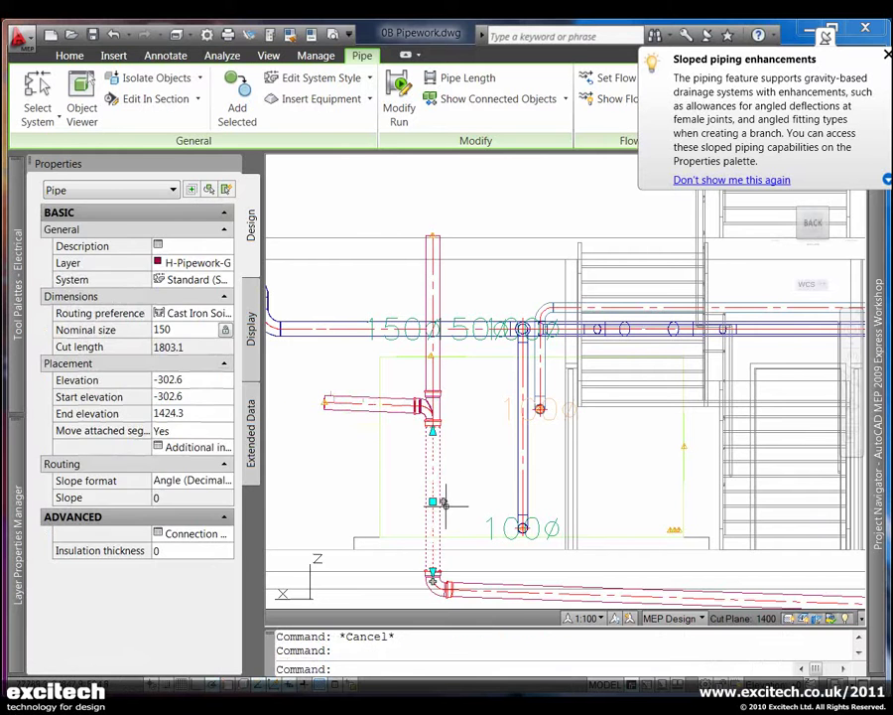
{"action": "left_click", "coordinate": [434, 498]}
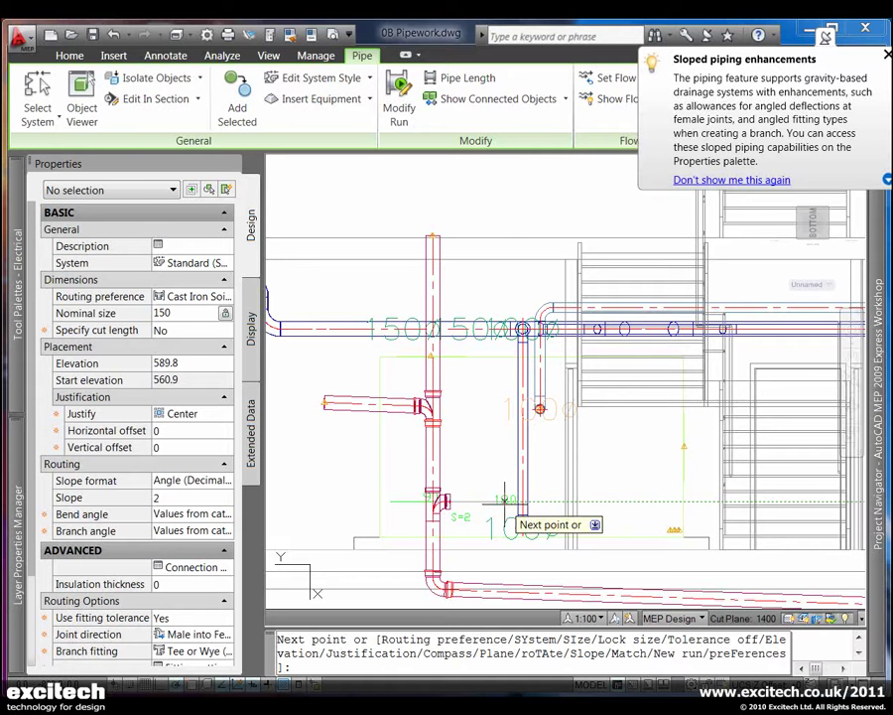
{"action": "left_click", "coordinate": [504, 499]}
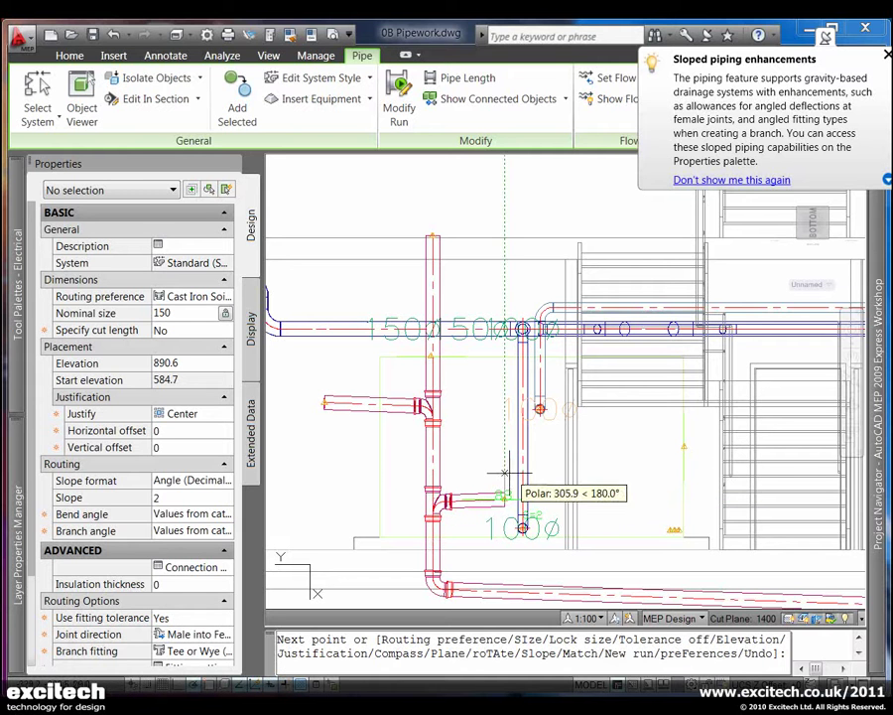
{"action": "key", "text": "Escape"}
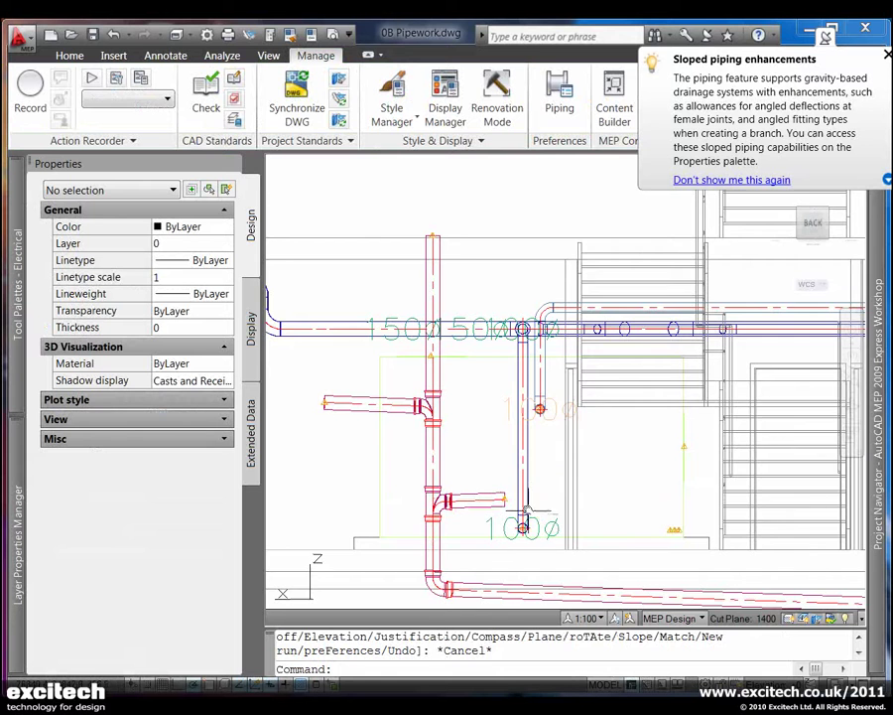
Step: Add a vertical branch from the sloped main near the riser's base up to the riser's top level, elevation about 3619, and end the run
{"action": "middle_click_drag", "start_coordinate": [504, 497], "coordinate": [445, 432]}
{"action": "key", "text": "Escape"}
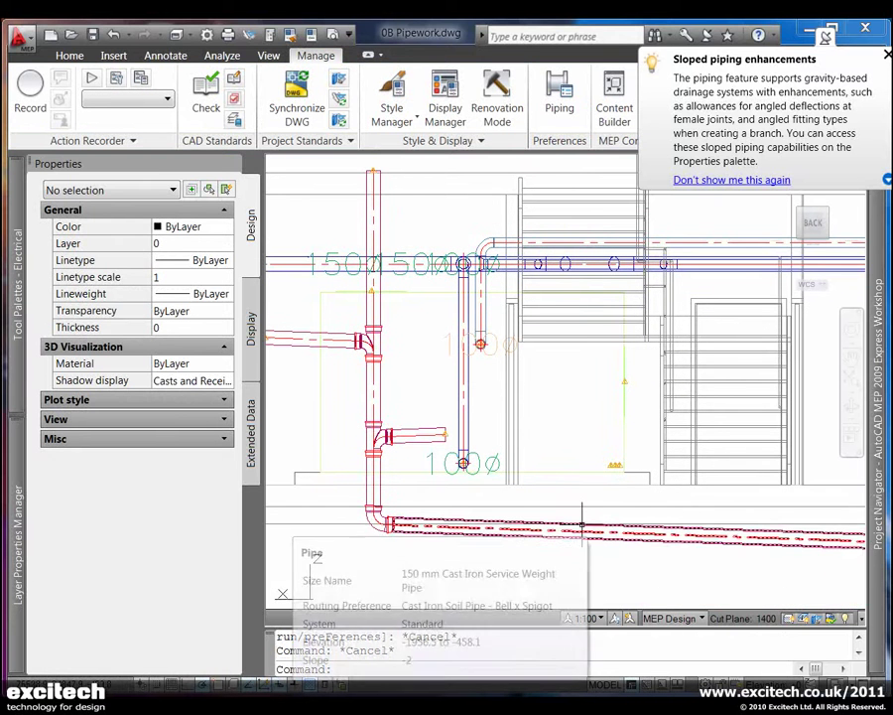
{"action": "left_click", "coordinate": [502, 530]}
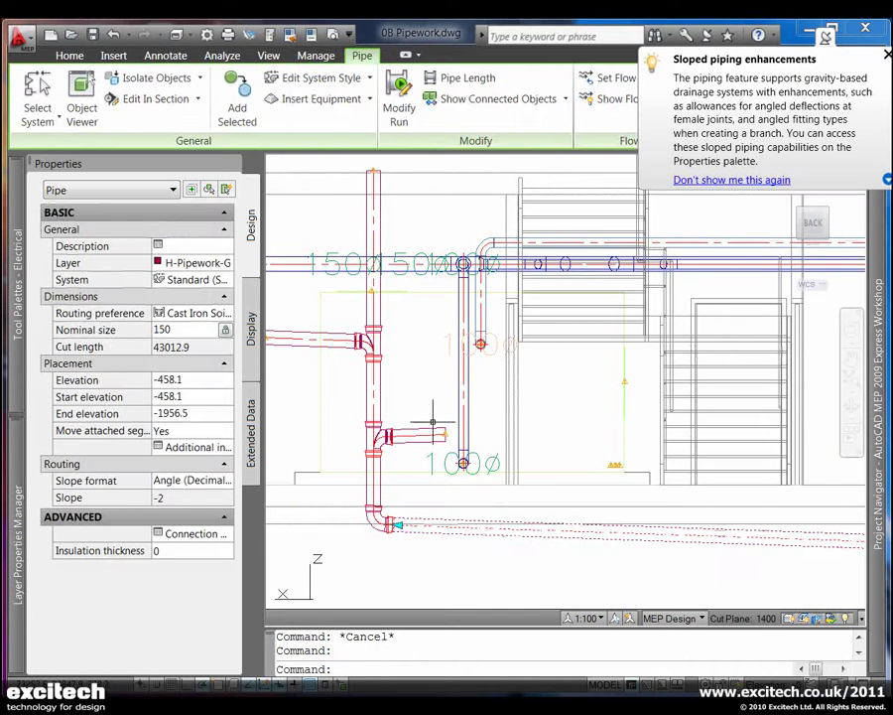
{"action": "left_click", "coordinate": [237, 97]}
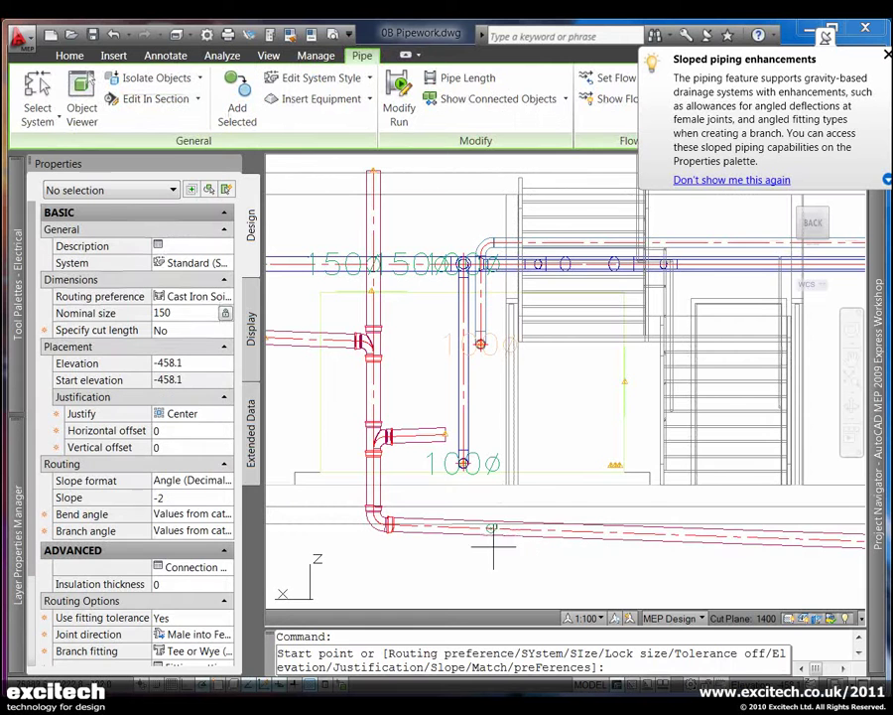
{"action": "left_click", "coordinate": [552, 528]}
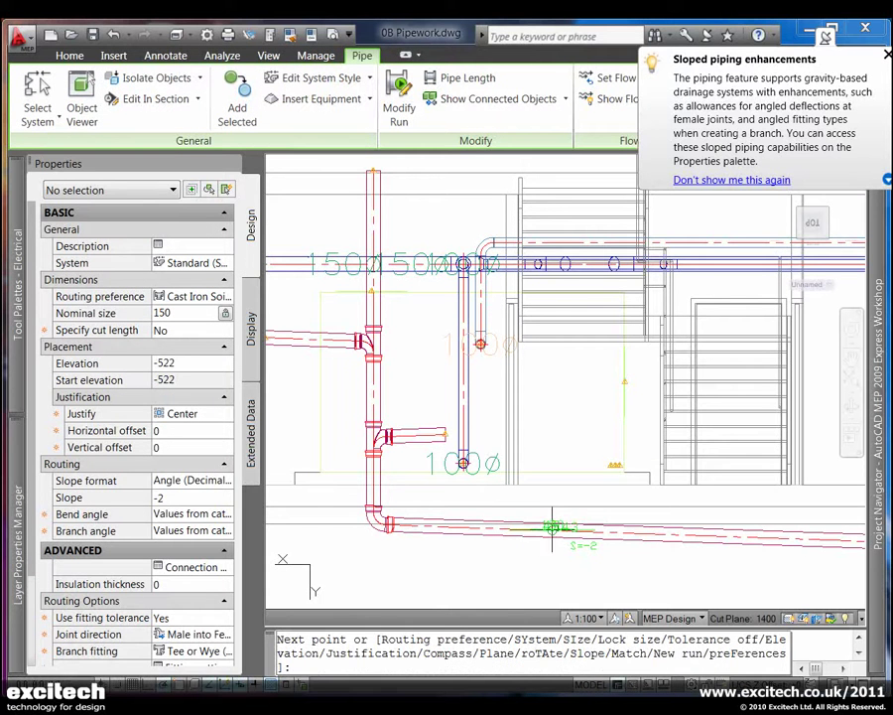
{"action": "left_click", "coordinate": [552, 348]}
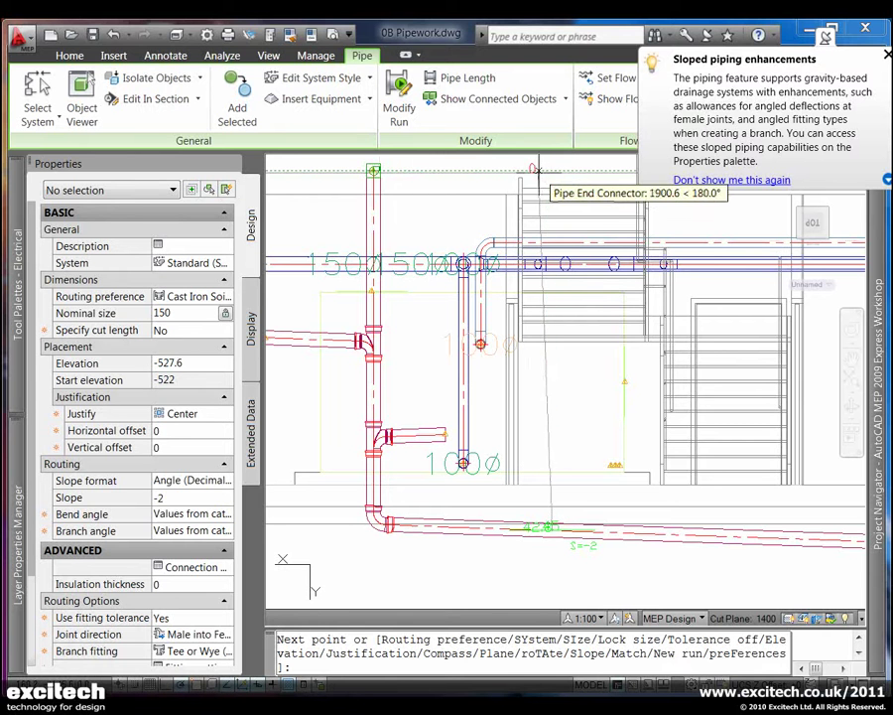
{"action": "left_click", "coordinate": [552, 171]}
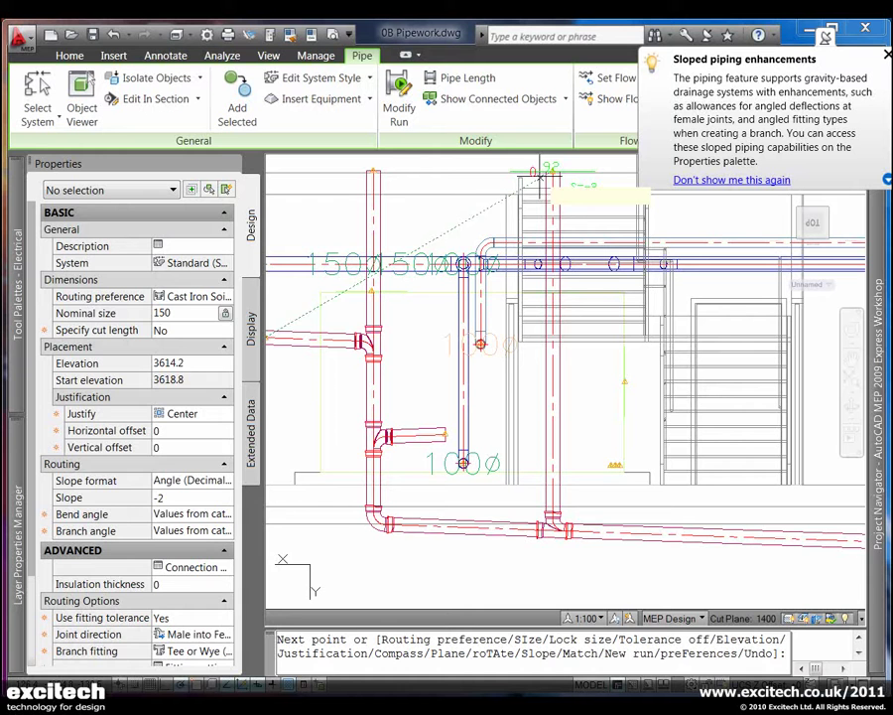
{"action": "key", "text": "Escape"}
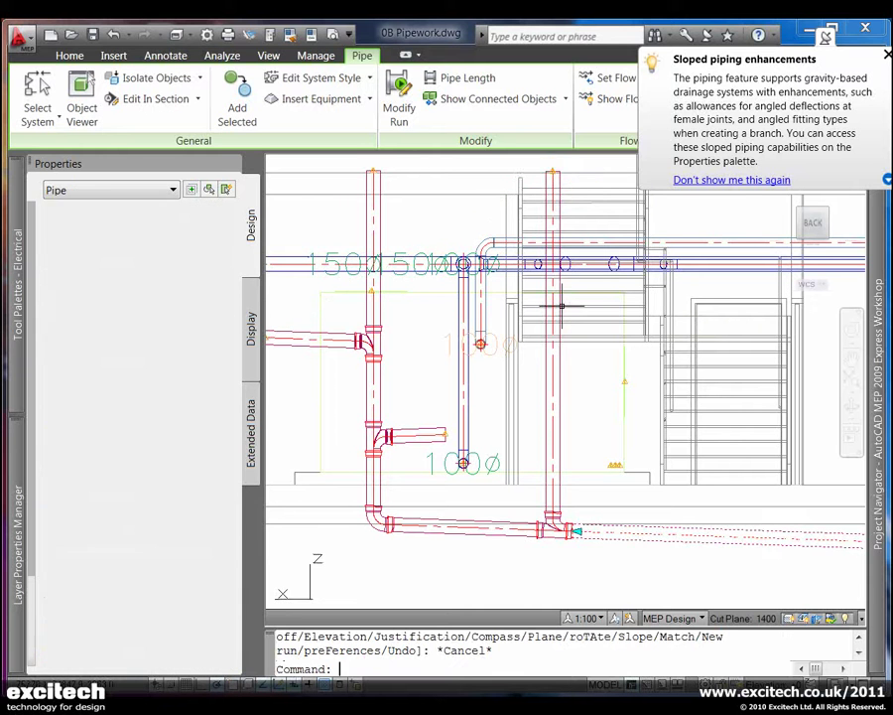
Step: Undo the vertical branch added to the sloped main
{"action": "left_click", "coordinate": [113, 35]}
{"action": "left_click", "coordinate": [113, 35]}
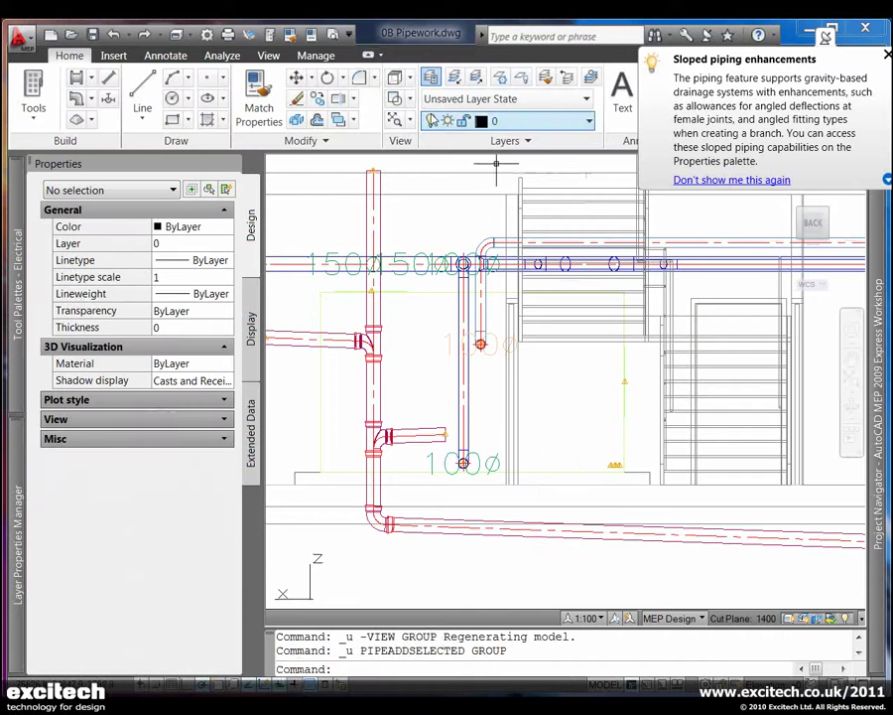
Step: In the top view, branch a pipe off the sloped main's midpoint at 45° away from the building, slope 2, about 10200 long, and end the run
{"action": "left_click", "coordinate": [395, 79]}
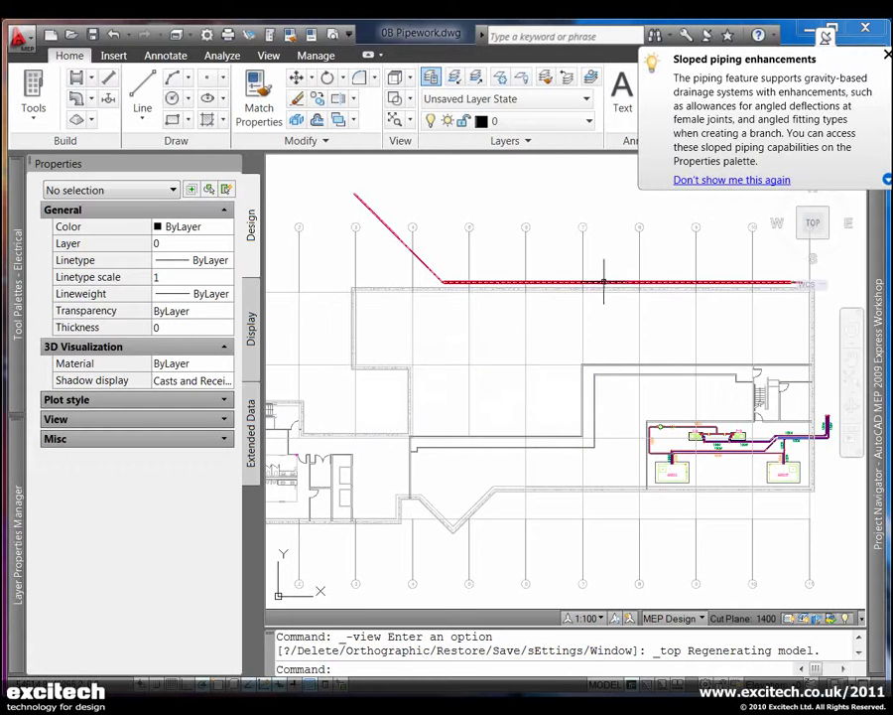
{"action": "left_click", "coordinate": [612, 284]}
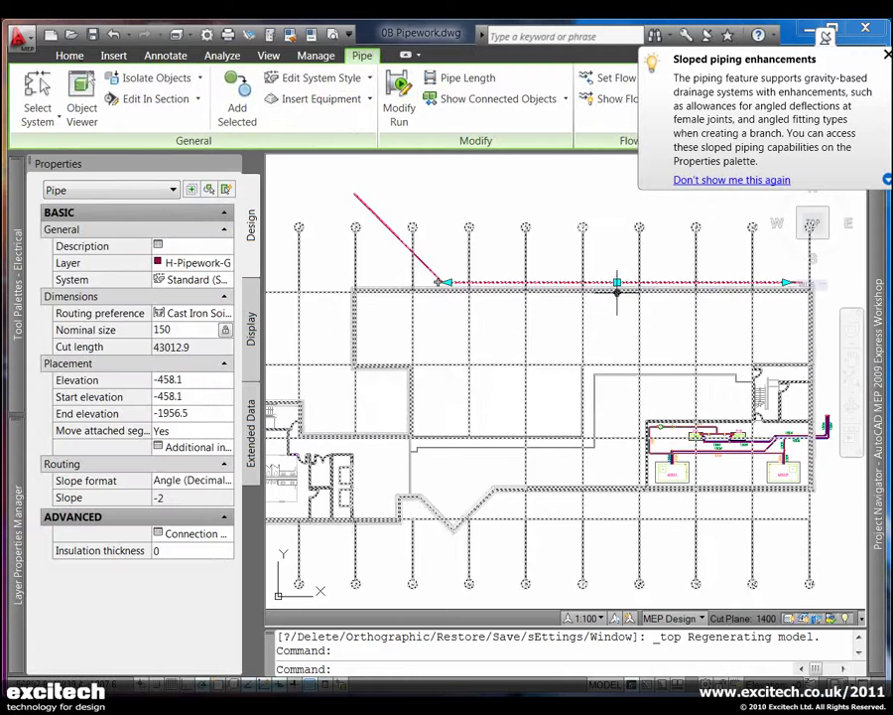
{"action": "left_click", "coordinate": [617, 284]}
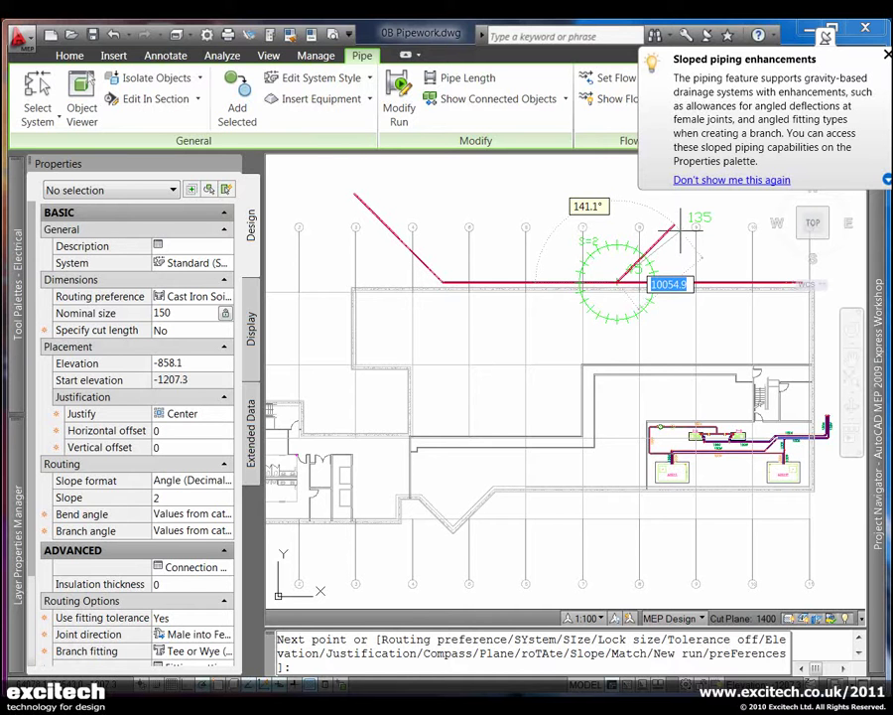
{"action": "scroll", "coordinate": [681, 232], "scroll_direction": "up", "scroll_amount": 2}
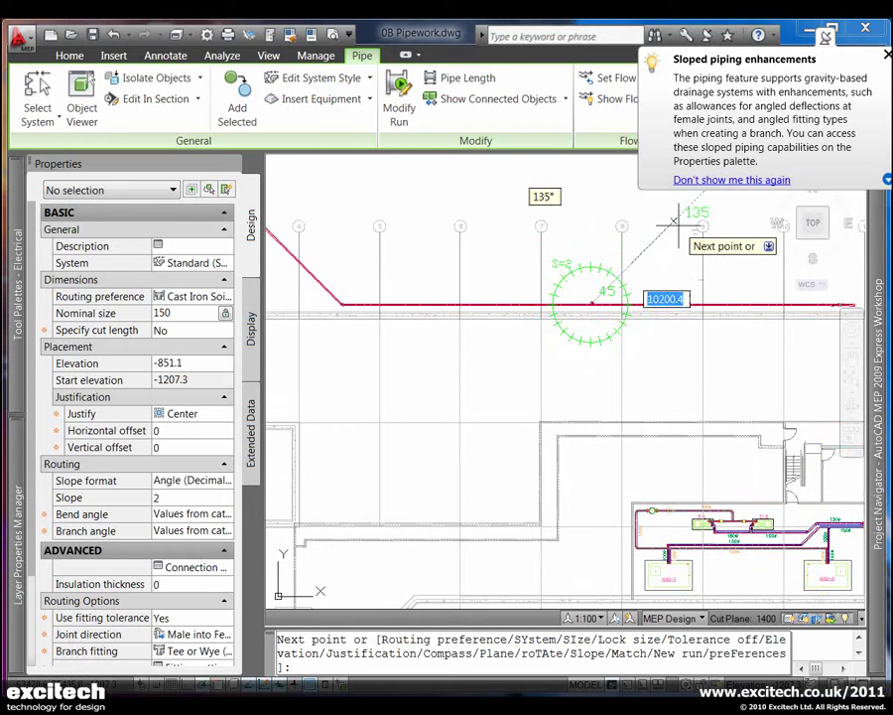
{"action": "left_click", "coordinate": [674, 221]}
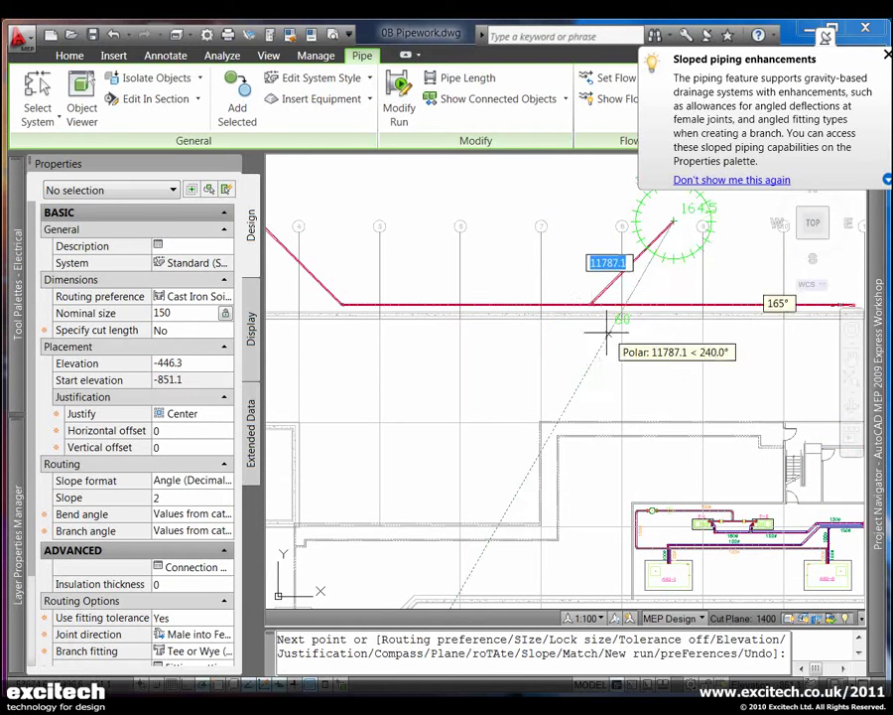
{"action": "scroll", "coordinate": [599, 302], "scroll_direction": "up", "scroll_amount": 4}
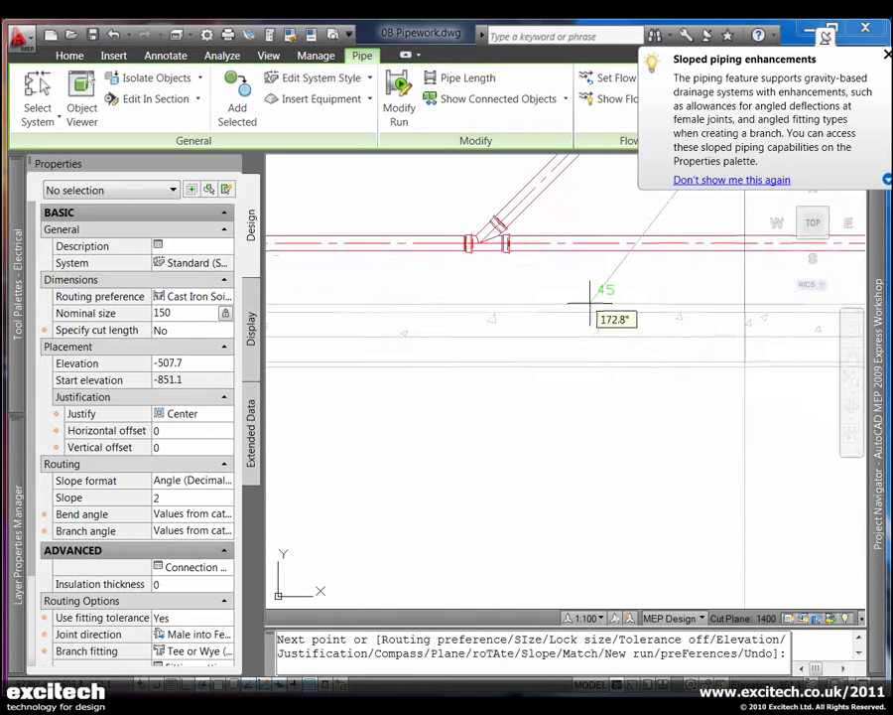
{"action": "scroll", "coordinate": [596, 300], "scroll_direction": "down", "scroll_amount": 4}
{"action": "key", "text": "Escape"}
{"action": "key", "text": "Escape"}
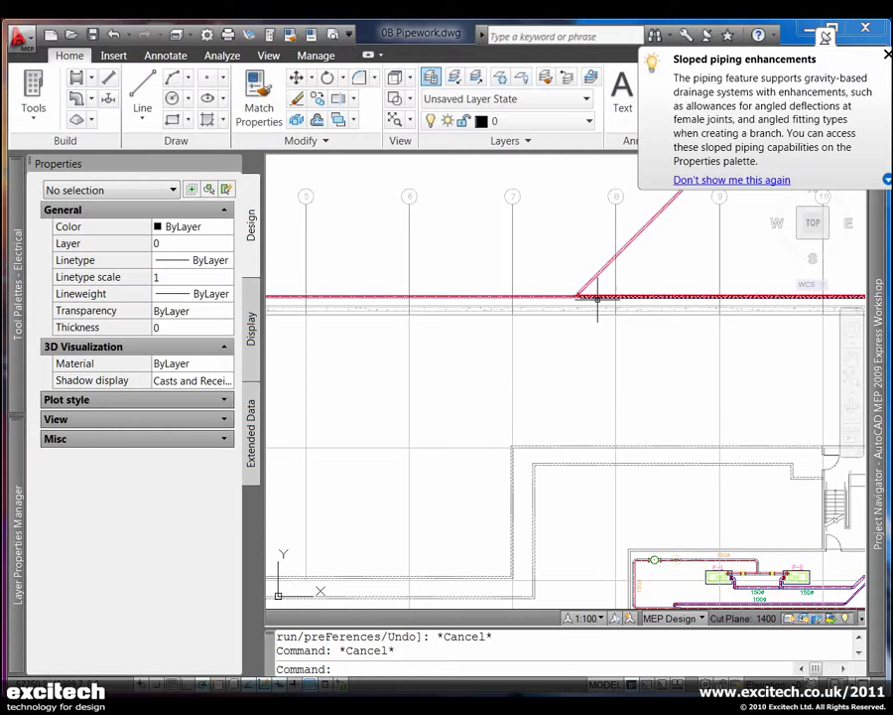
Step: Start a branch from the midpoint of the main's segment between grids 5 and 7, with joint direction Female onto Male
{"action": "middle_click_drag", "start_coordinate": [597, 298], "coordinate": [645, 259]}
{"action": "left_click", "coordinate": [517, 260]}
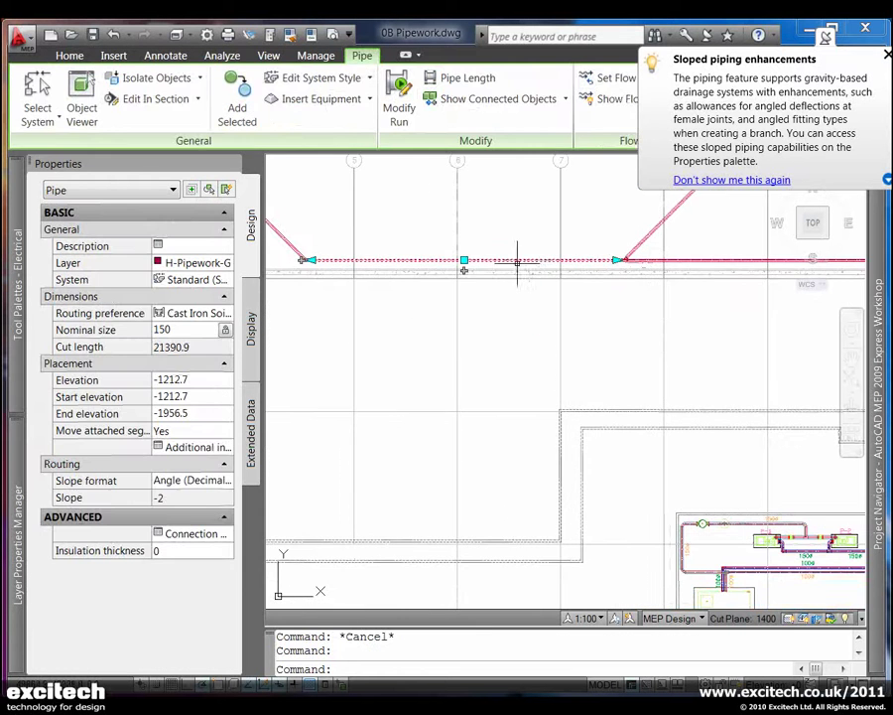
{"action": "left_click", "coordinate": [463, 270]}
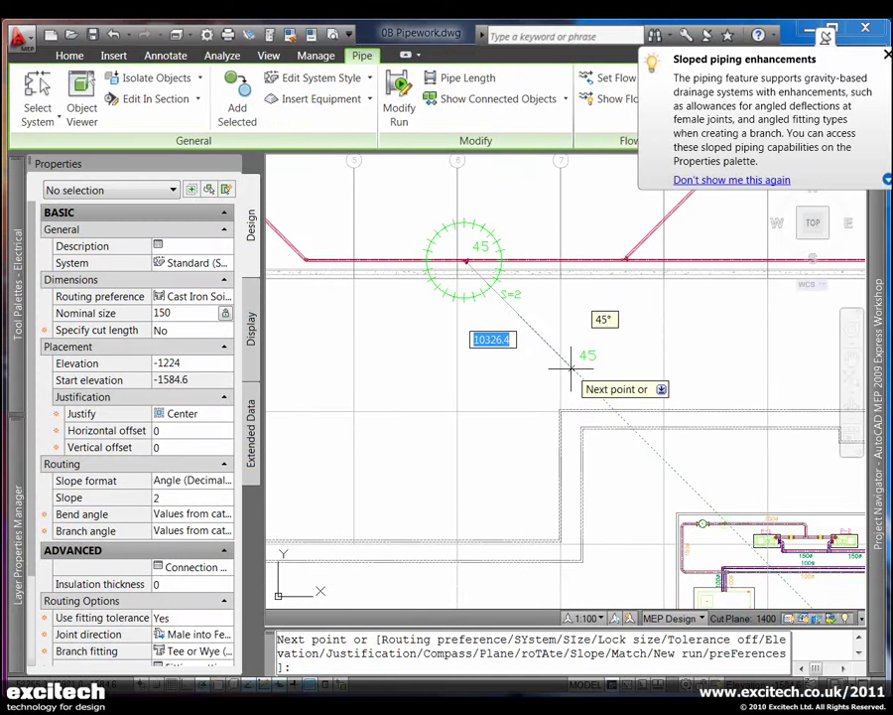
{"action": "left_click", "coordinate": [220, 635]}
{"action": "left_click", "coordinate": [227, 634]}
{"action": "left_click", "coordinate": [193, 665]}
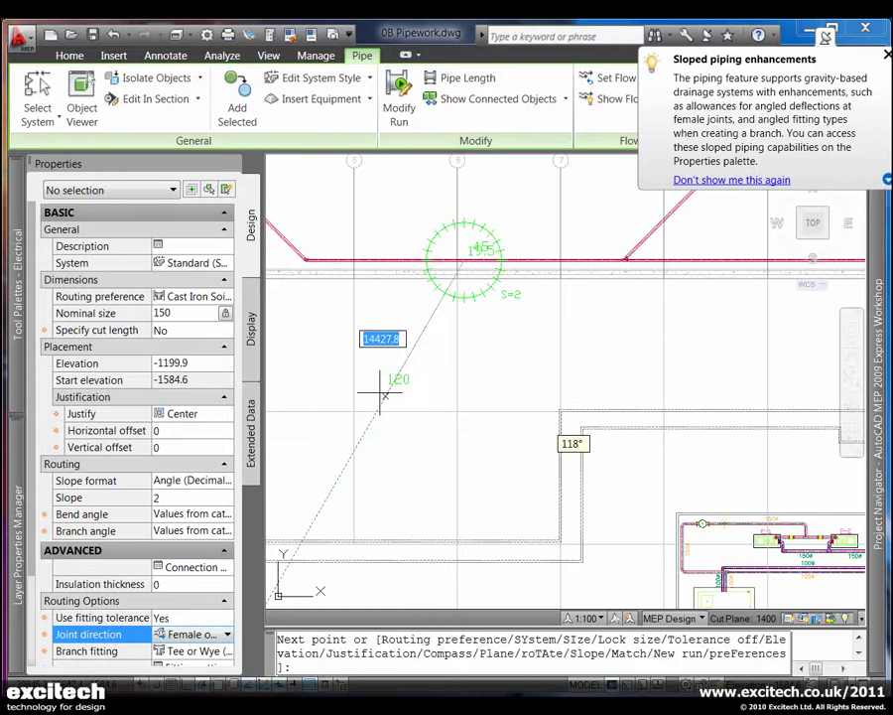
Step: Route this branch at 45° toward the building with slope 2 to elevation about -1441, and end the run
{"action": "scroll", "coordinate": [534, 337], "scroll_direction": "up", "scroll_amount": 2}
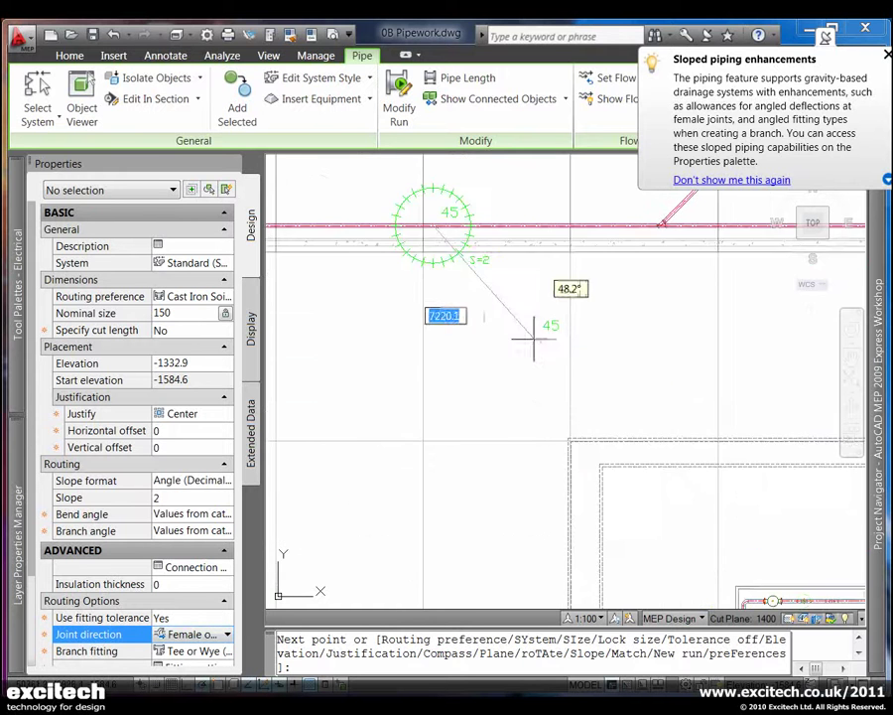
{"action": "mouse_move", "coordinate": [534, 337]}
{"action": "middle_mouse_down"}
{"action": "mouse_move", "coordinate": [580, 437]}
{"action": "mouse_move", "coordinate": [620, 491]}
{"action": "middle_mouse_up"}
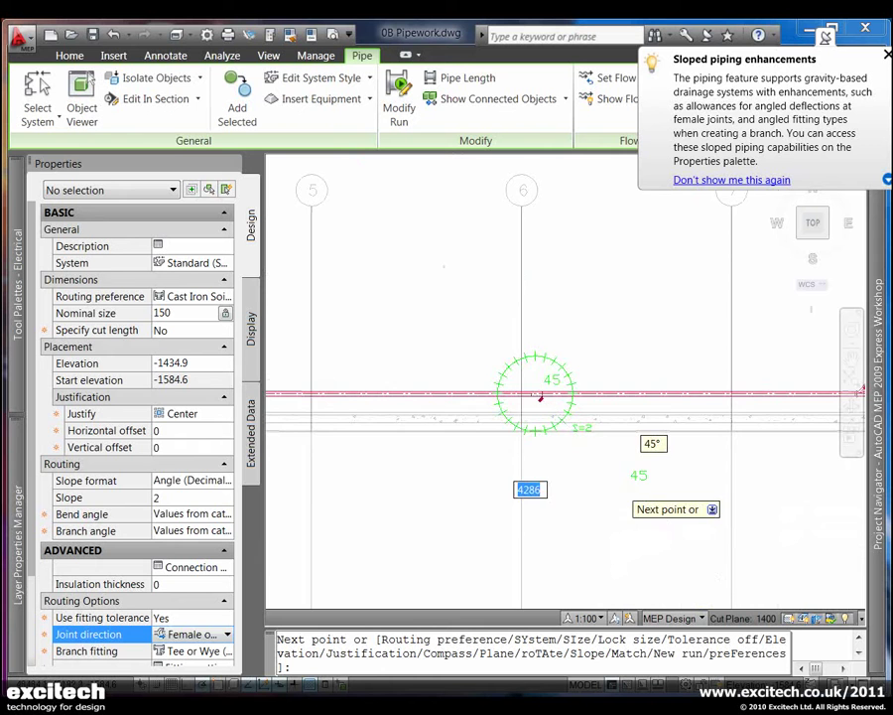
{"action": "scroll", "coordinate": [622, 487], "scroll_direction": "up", "scroll_amount": 3}
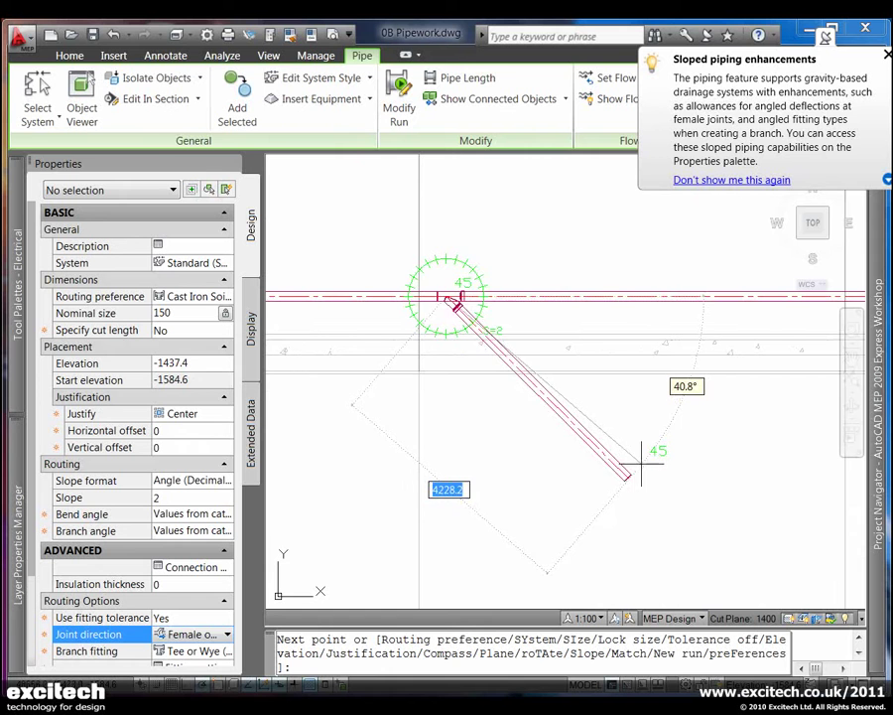
{"action": "left_click", "coordinate": [642, 456]}
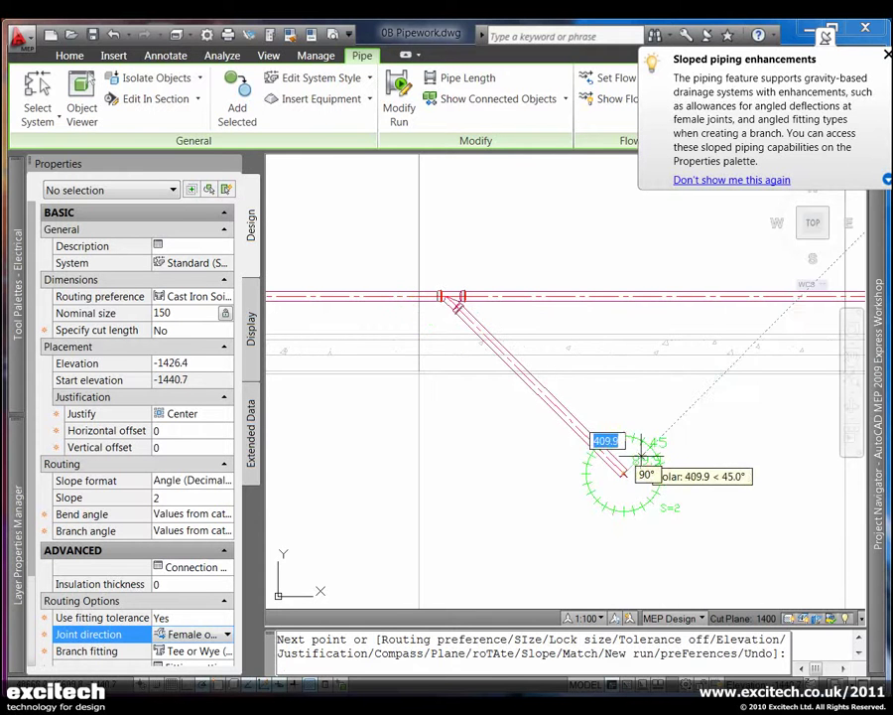
{"action": "right_click", "coordinate": [692, 397]}
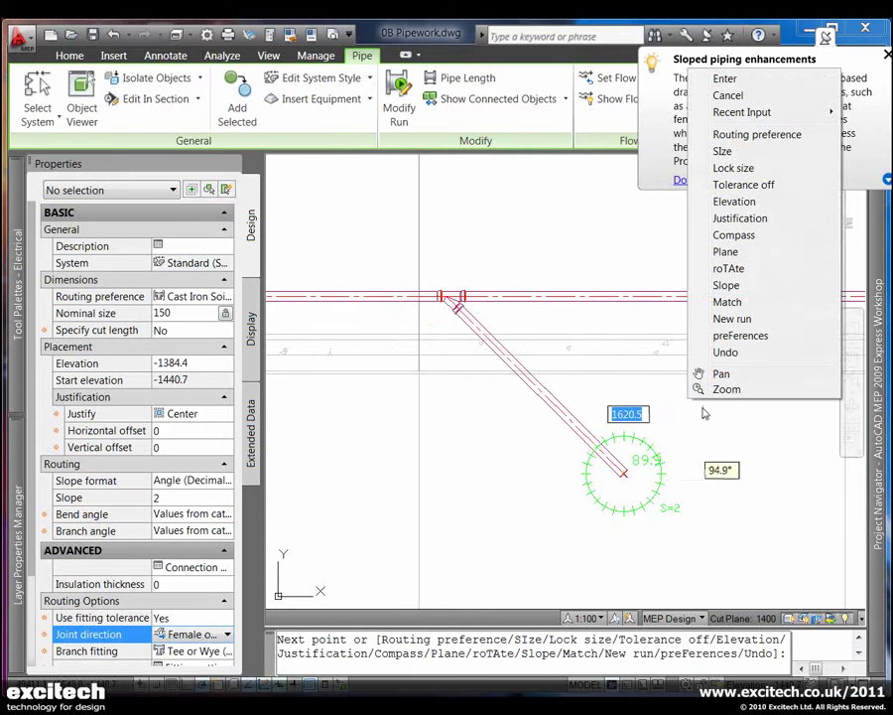
{"action": "left_click", "coordinate": [738, 80]}
{"action": "scroll", "coordinate": [589, 349], "scroll_direction": "down", "scroll_amount": 2}
{"action": "middle_click_drag", "start_coordinate": [597, 372], "coordinate": [522, 412]}
{"action": "middle_click_drag", "start_coordinate": [592, 399], "coordinate": [485, 399]}
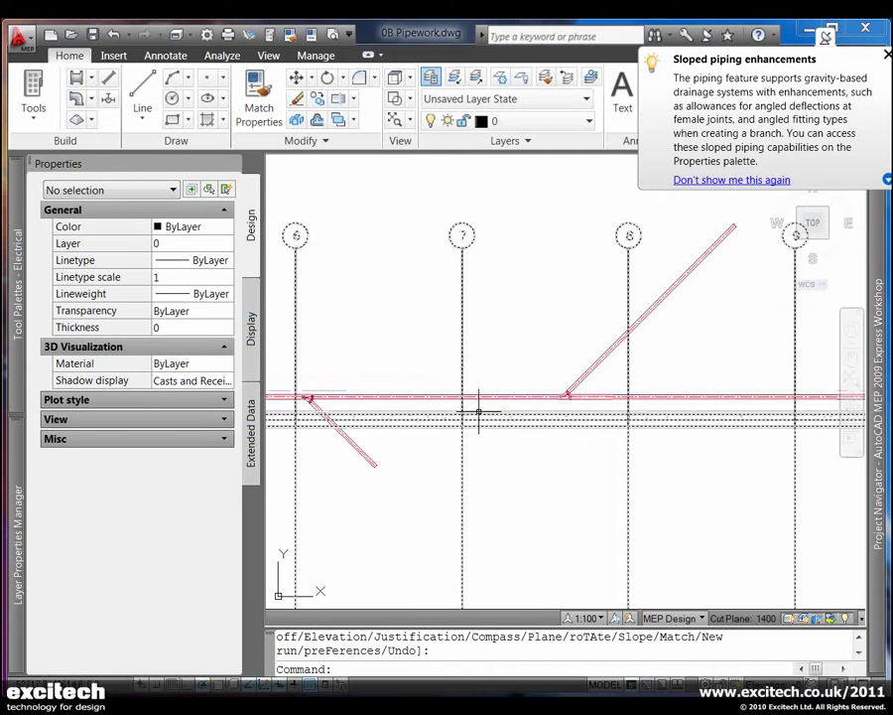
{"action": "middle_click_drag", "start_coordinate": [615, 411], "coordinate": [514, 415]}
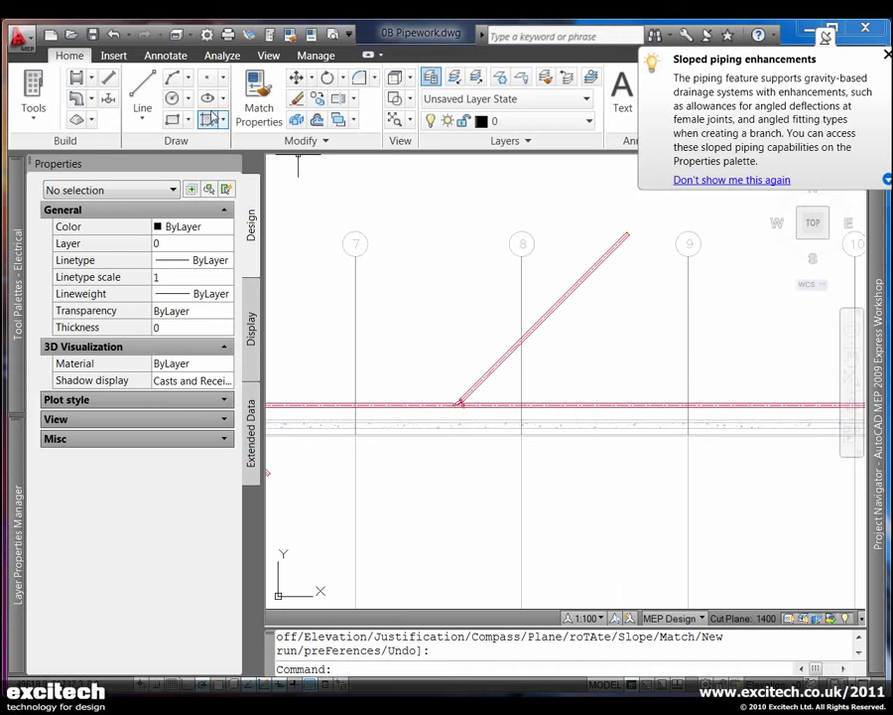
Step: Review the part preferences of the Cast Iron Soil Pipe - Bell x Spigot routing preference definition, and leave them without saving
{"action": "left_click", "coordinate": [275, 56]}
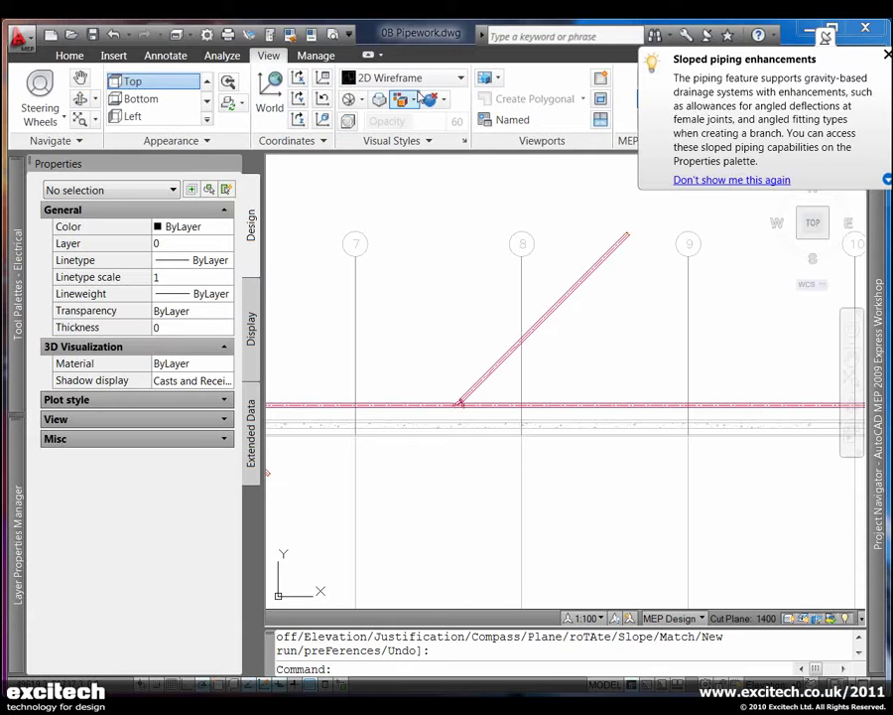
{"action": "left_click", "coordinate": [57, 56]}
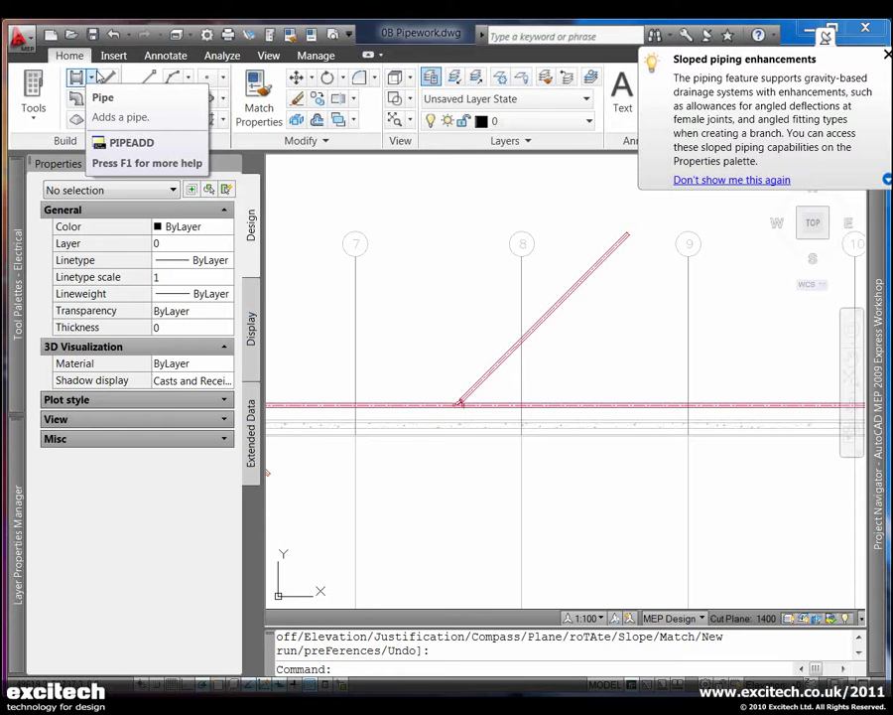
{"action": "left_click", "coordinate": [315, 56]}
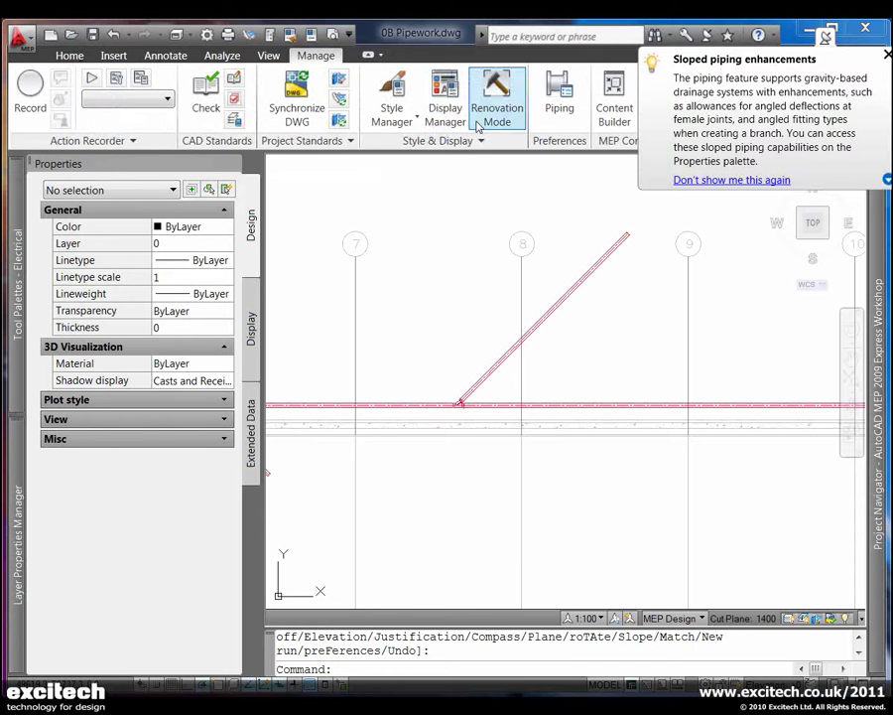
{"action": "left_click", "coordinate": [393, 120]}
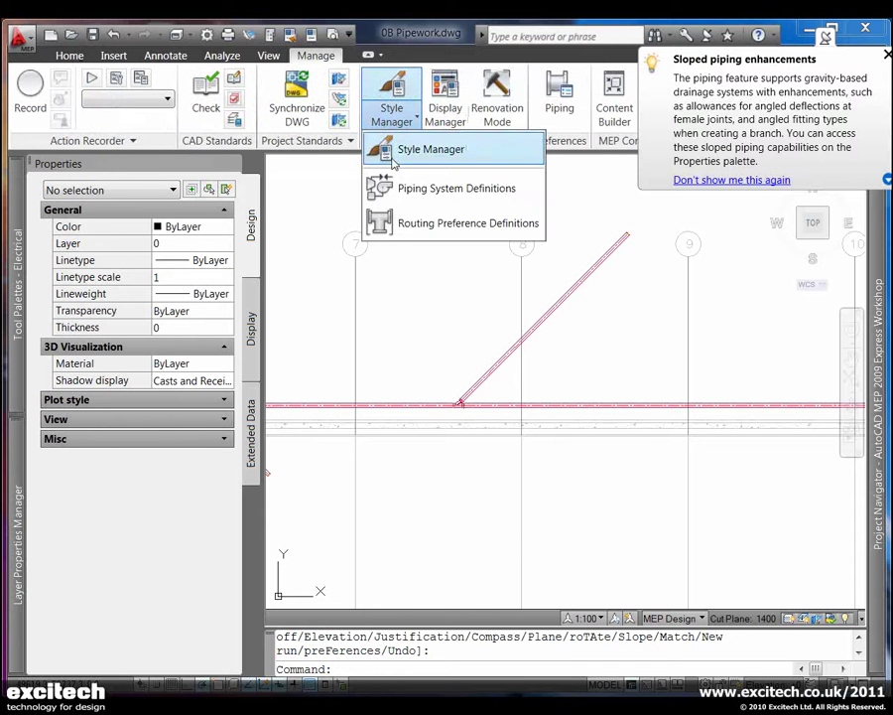
{"action": "left_click", "coordinate": [402, 226]}
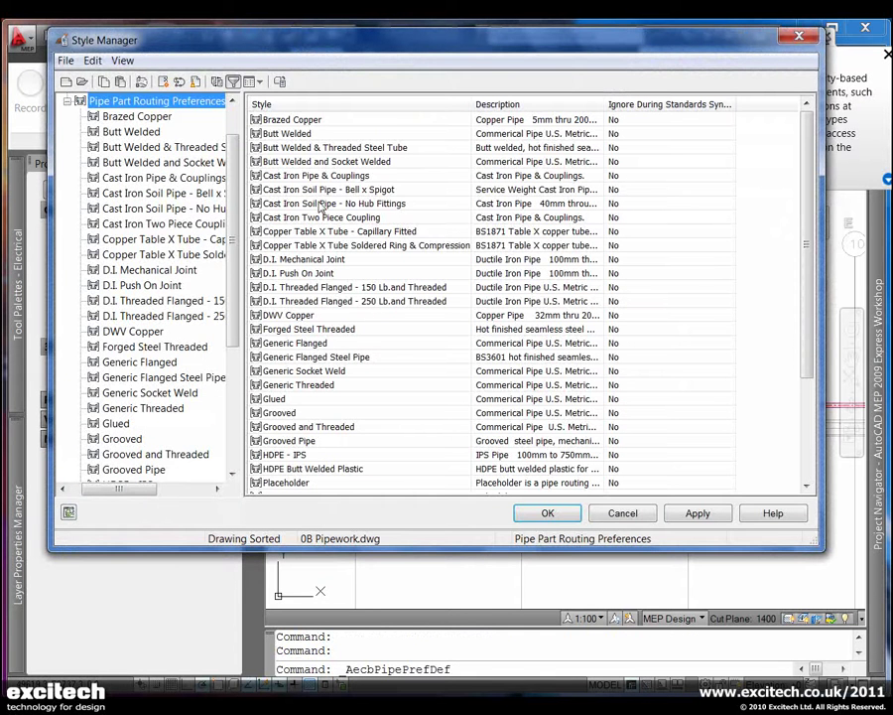
{"action": "left_click", "coordinate": [300, 175]}
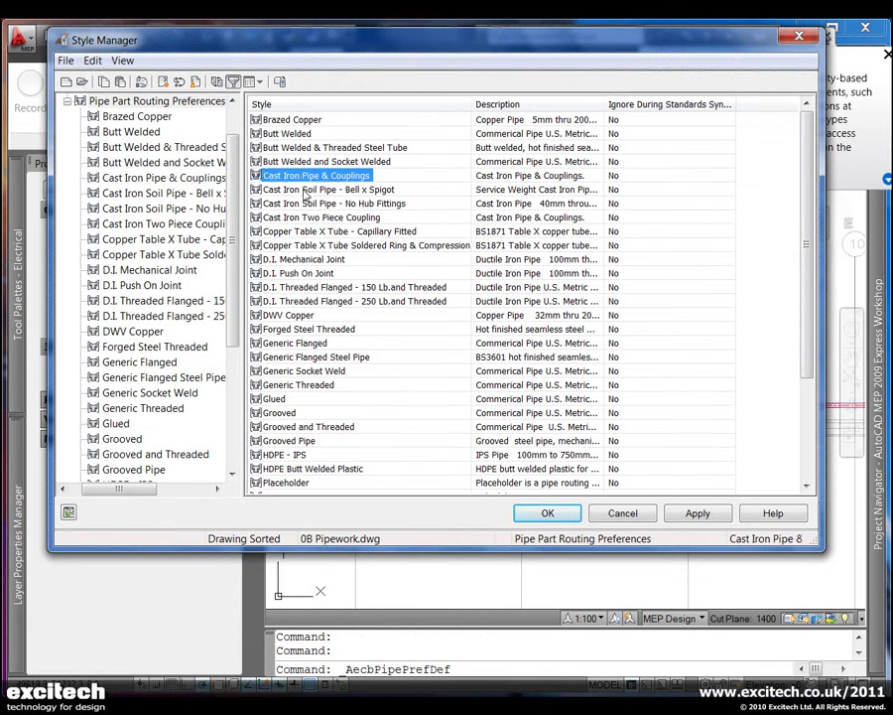
{"action": "double_click", "coordinate": [305, 190]}
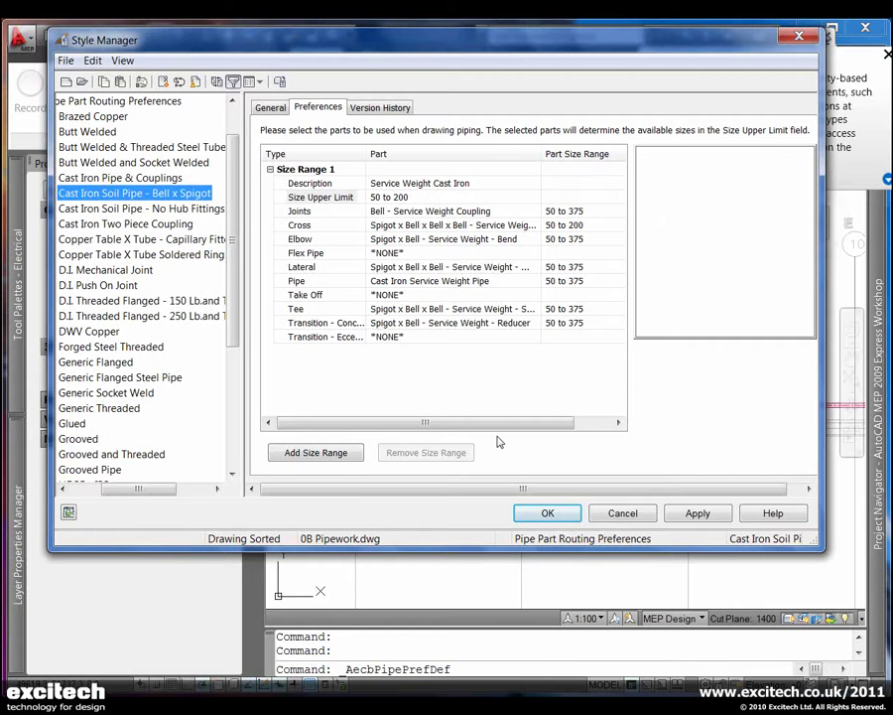
{"action": "left_click", "coordinate": [615, 514]}
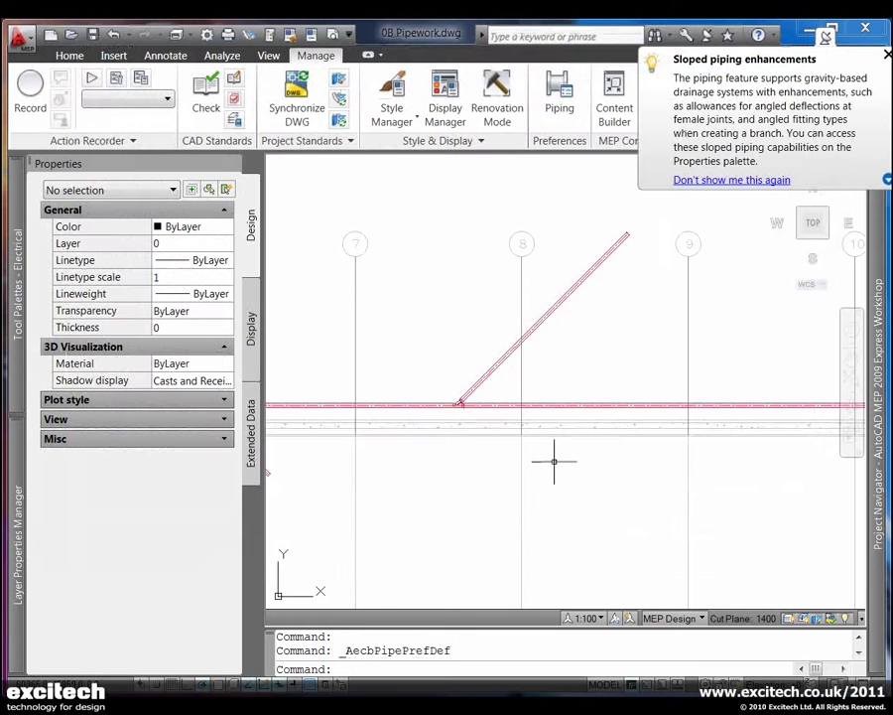
Step: In Content Builder's Pipe catalog, examine the Push Fit - Plain End crosses, wyes and laterals under Cast Iron Pipe and Fittings
{"action": "left_click", "coordinate": [615, 109]}
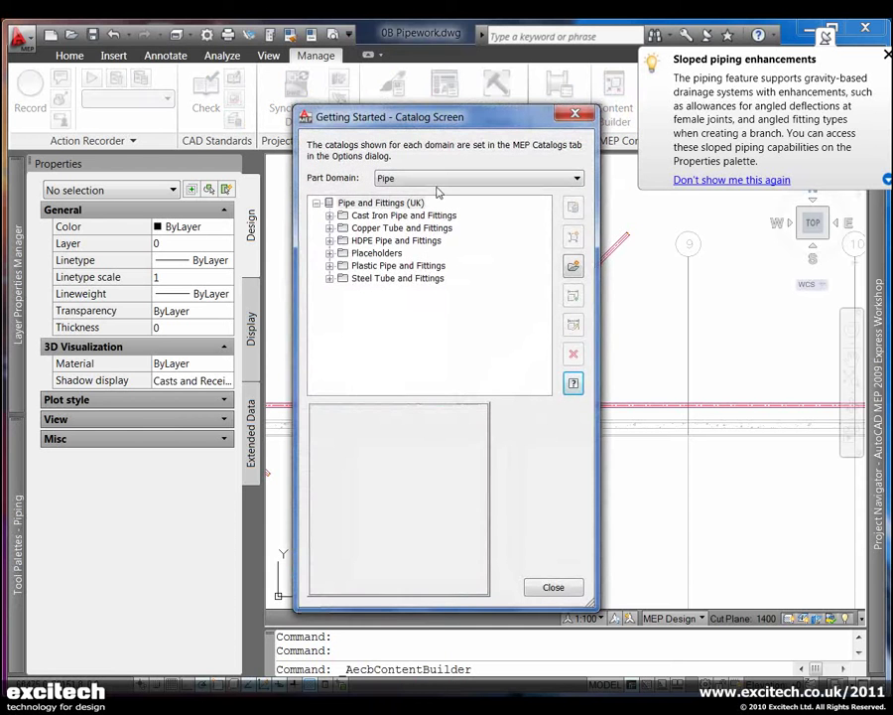
{"action": "left_click", "coordinate": [330, 216]}
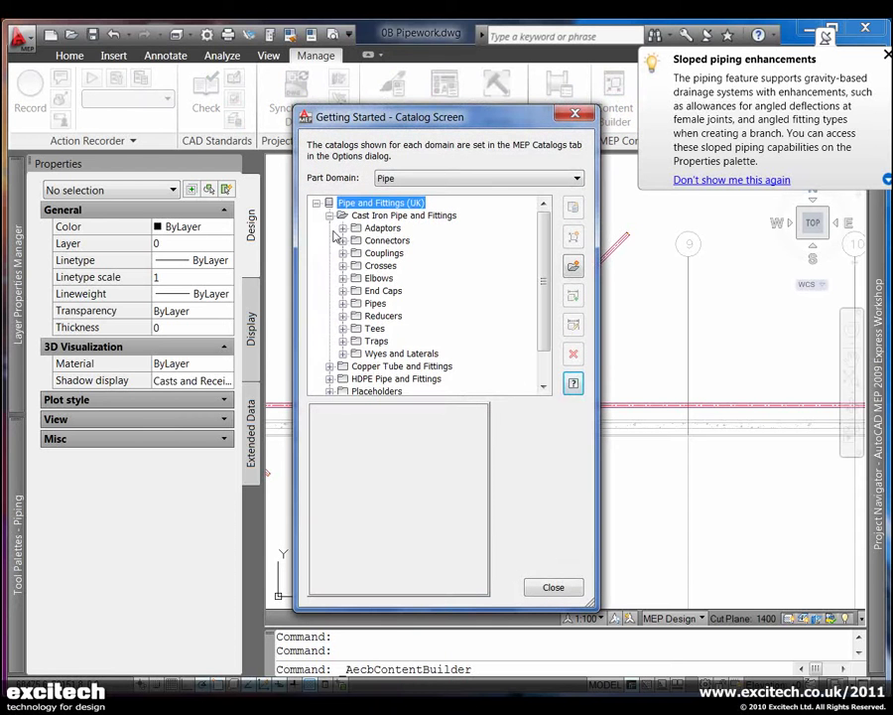
{"action": "left_click", "coordinate": [343, 266]}
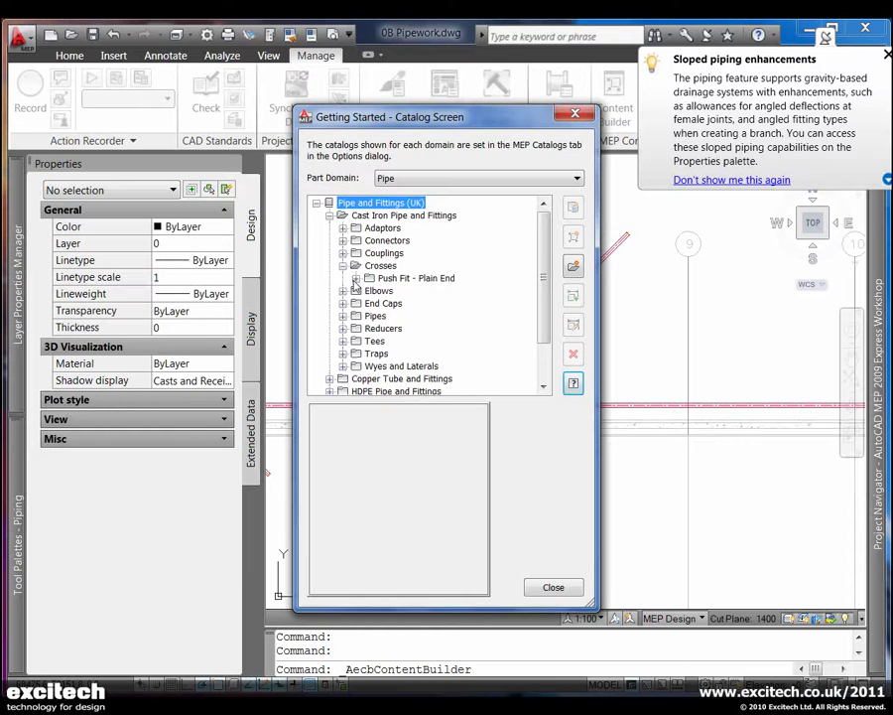
{"action": "left_click", "coordinate": [355, 279]}
{"action": "scroll", "coordinate": [417, 298], "scroll_direction": "down", "scroll_amount": 4}
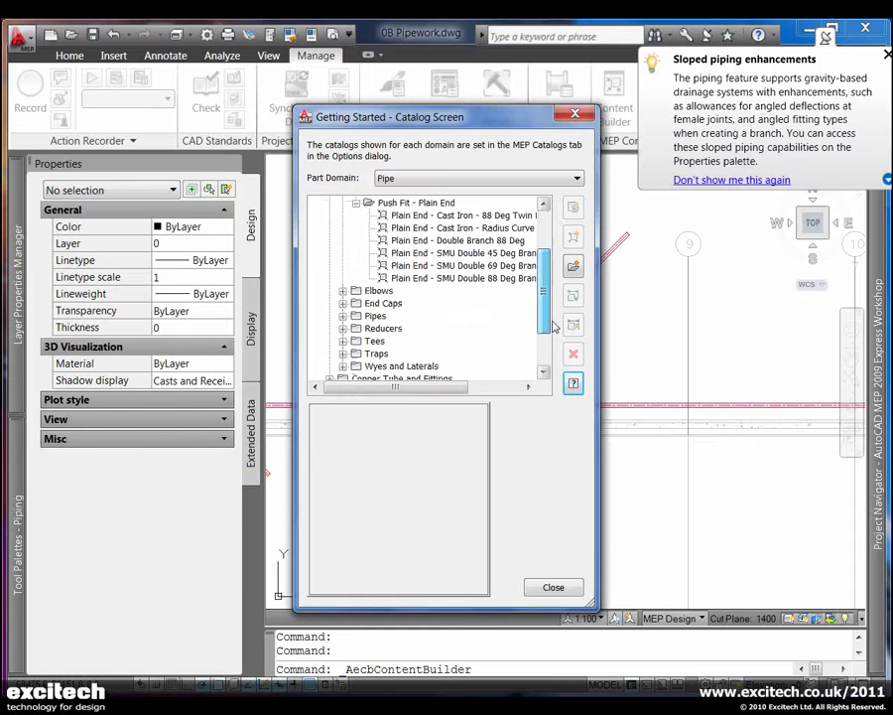
{"action": "left_click", "coordinate": [343, 304]}
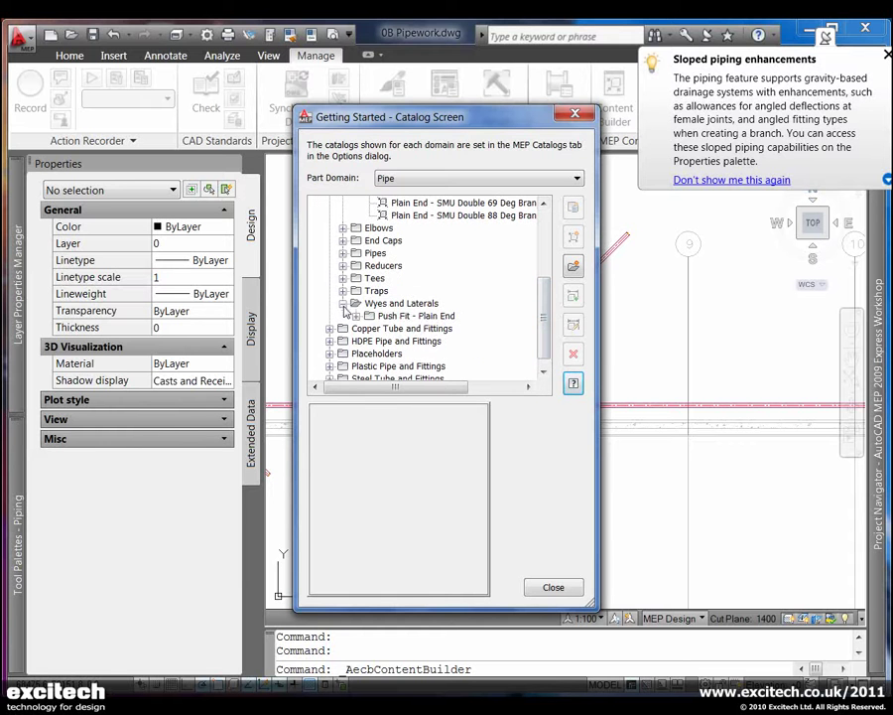
{"action": "left_click", "coordinate": [356, 315]}
{"action": "scroll", "coordinate": [316, 340], "scroll_direction": "down", "scroll_amount": 2}
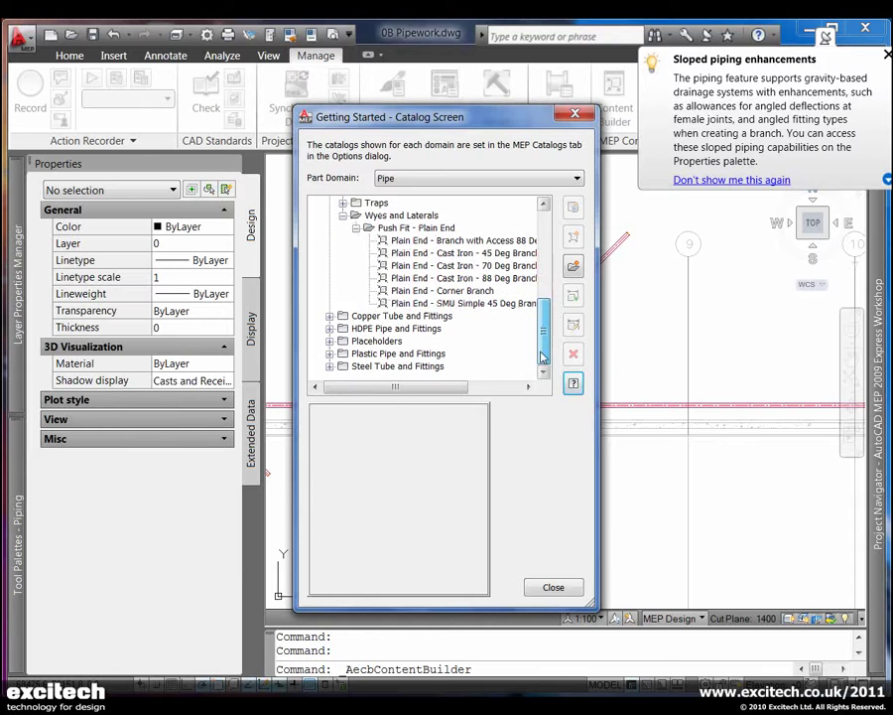
Step: Examine the copper elbow types, including Capillary, and the HDPE Pipe and Fittings categories in the Pipe catalog, and close Content Builder
{"action": "left_click", "coordinate": [329, 316]}
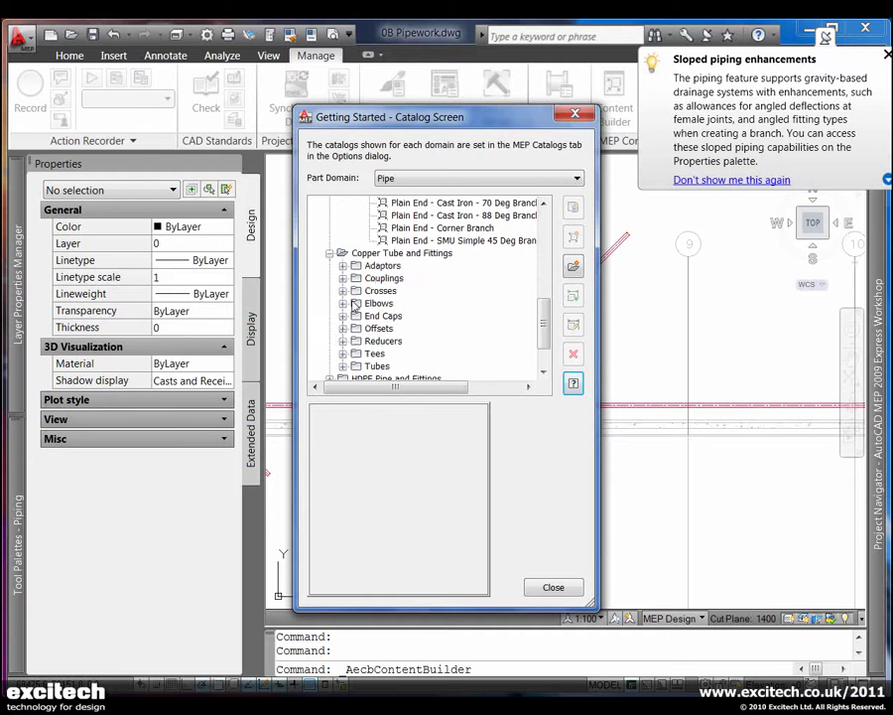
{"action": "left_click", "coordinate": [342, 303]}
{"action": "double_click", "coordinate": [389, 317]}
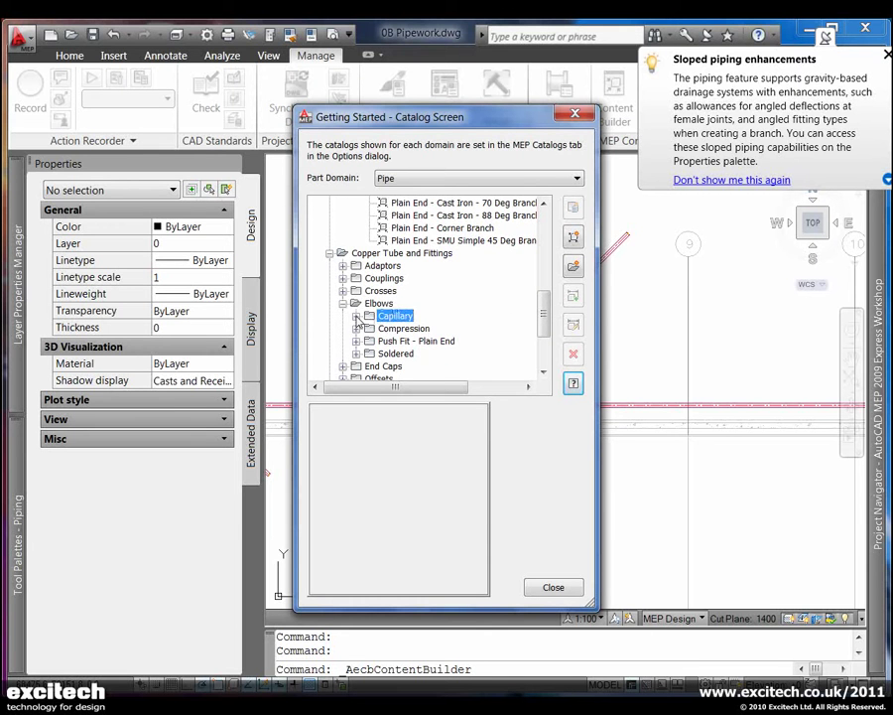
{"action": "scroll", "coordinate": [542, 327], "scroll_direction": "down", "scroll_amount": 3}
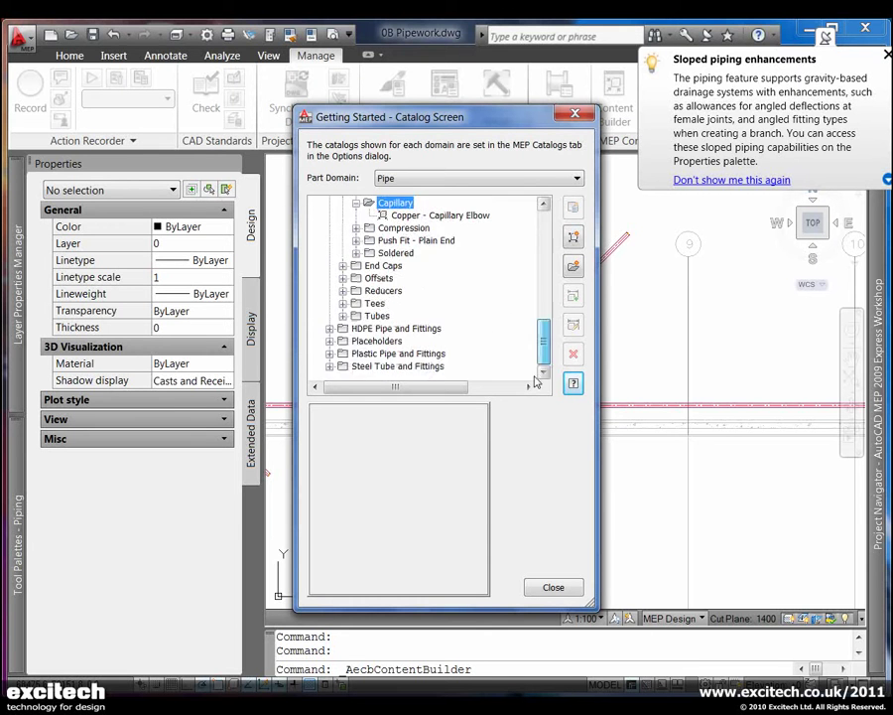
{"action": "left_click", "coordinate": [331, 329]}
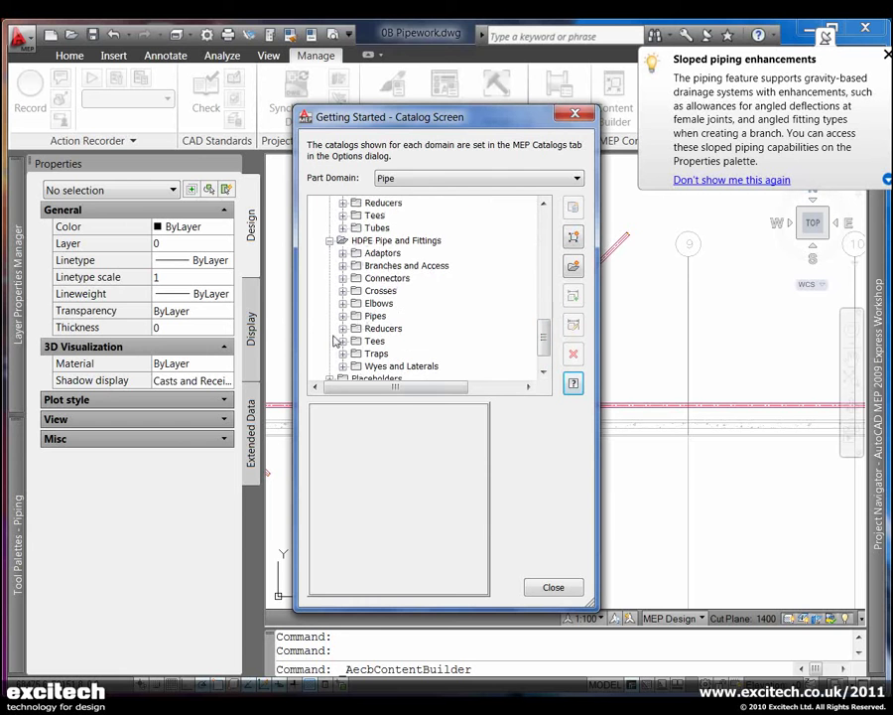
{"action": "left_click", "coordinate": [547, 588]}
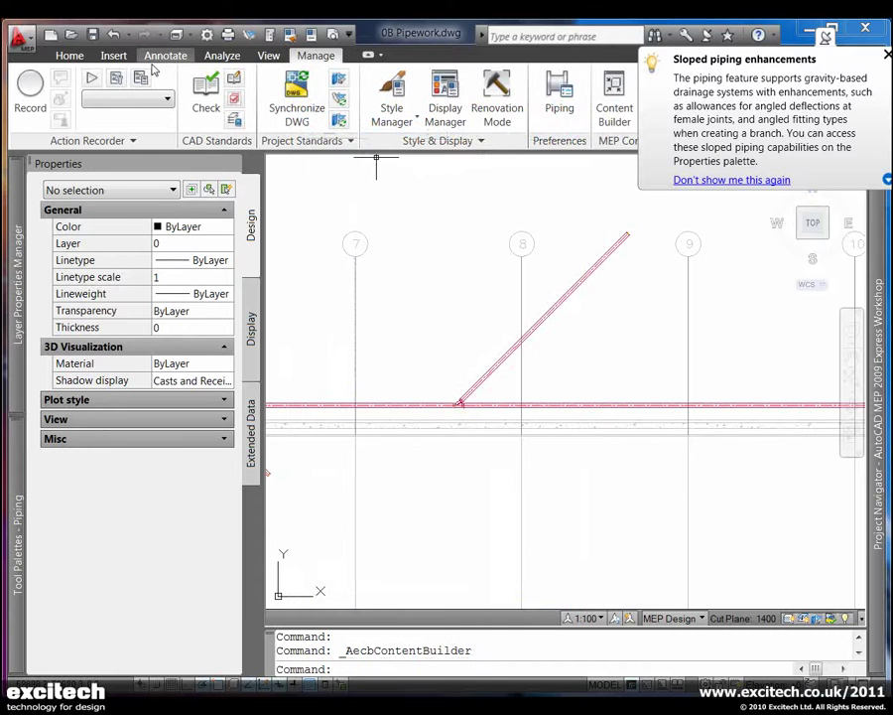
Step: Switch the model to the NE Isometric view and inspect the fitting where the branch between grids 5 and 7 joins the sloped main
{"action": "left_click", "coordinate": [268, 54]}
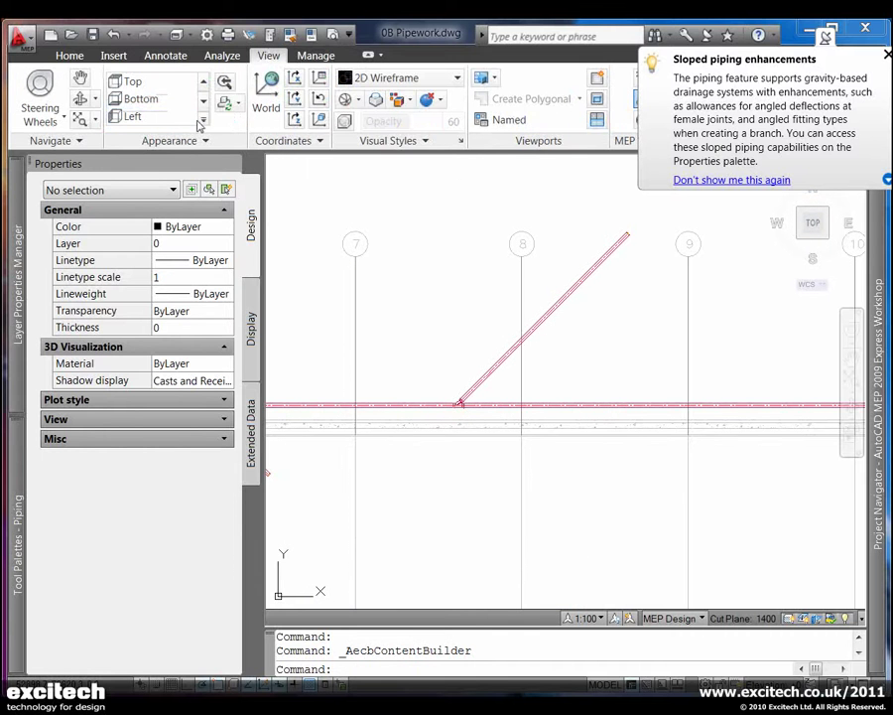
{"action": "left_click", "coordinate": [204, 101]}
{"action": "left_click", "coordinate": [155, 101]}
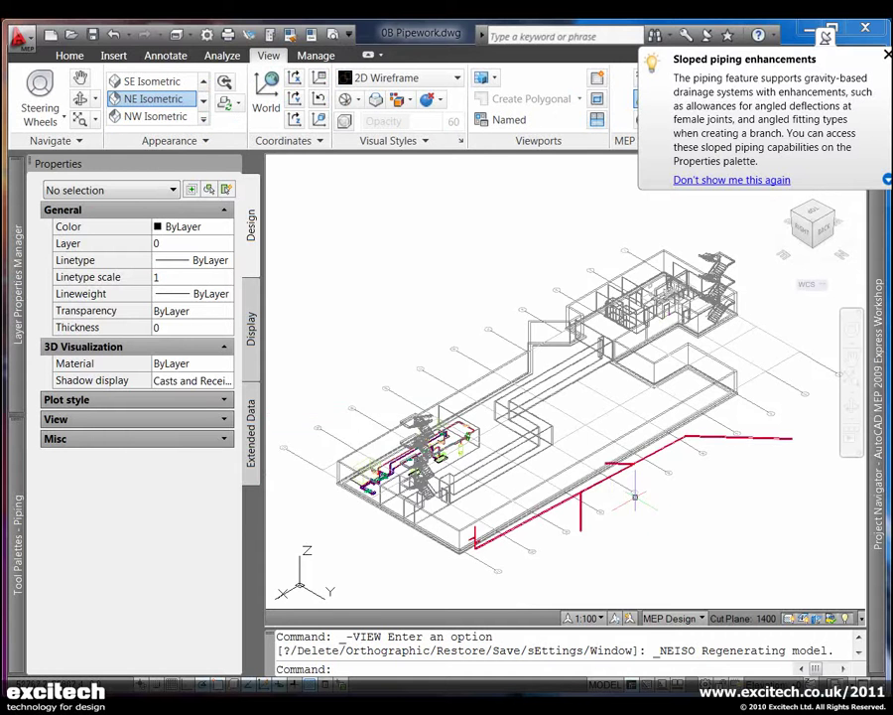
{"action": "scroll", "coordinate": [646, 298], "scroll_direction": "up", "scroll_amount": 2}
{"action": "scroll", "coordinate": [589, 508], "scroll_direction": "up", "scroll_amount": 2}
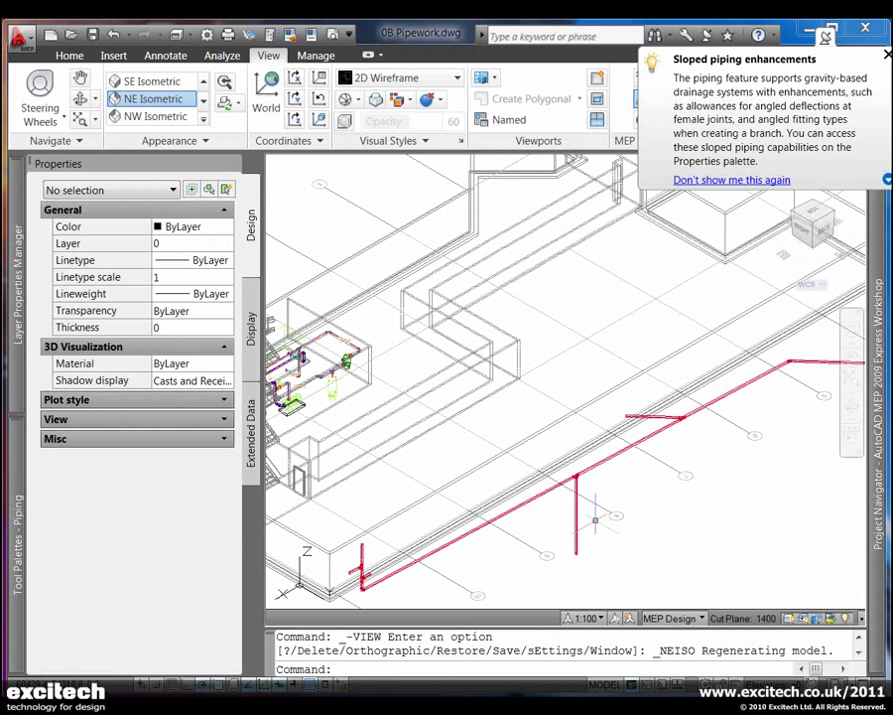
{"action": "scroll", "coordinate": [596, 519], "scroll_direction": "up", "scroll_amount": 10}
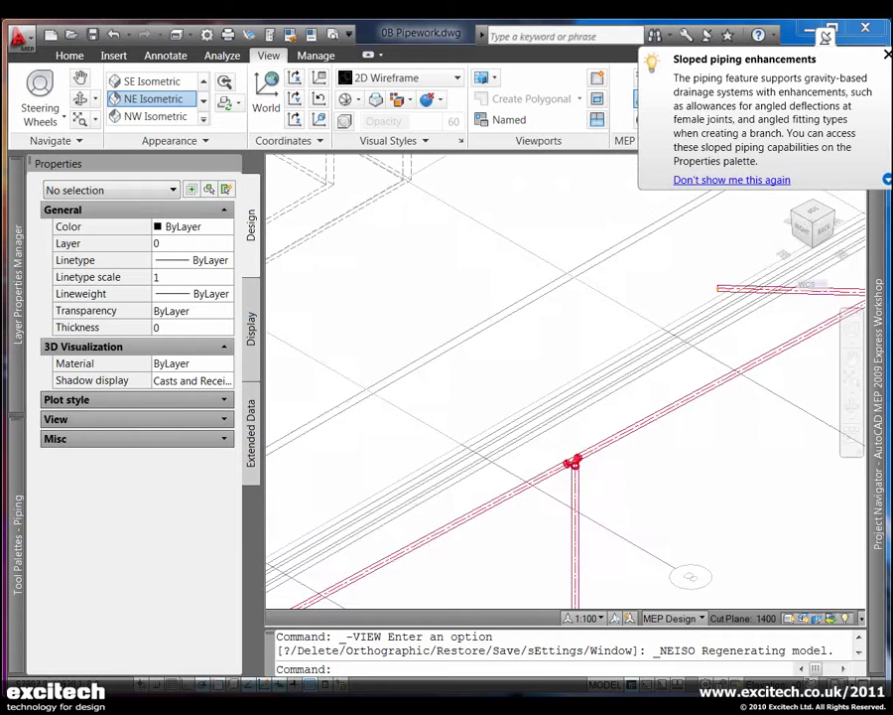
{"action": "scroll", "coordinate": [650, 517], "scroll_direction": "down", "scroll_amount": 8}
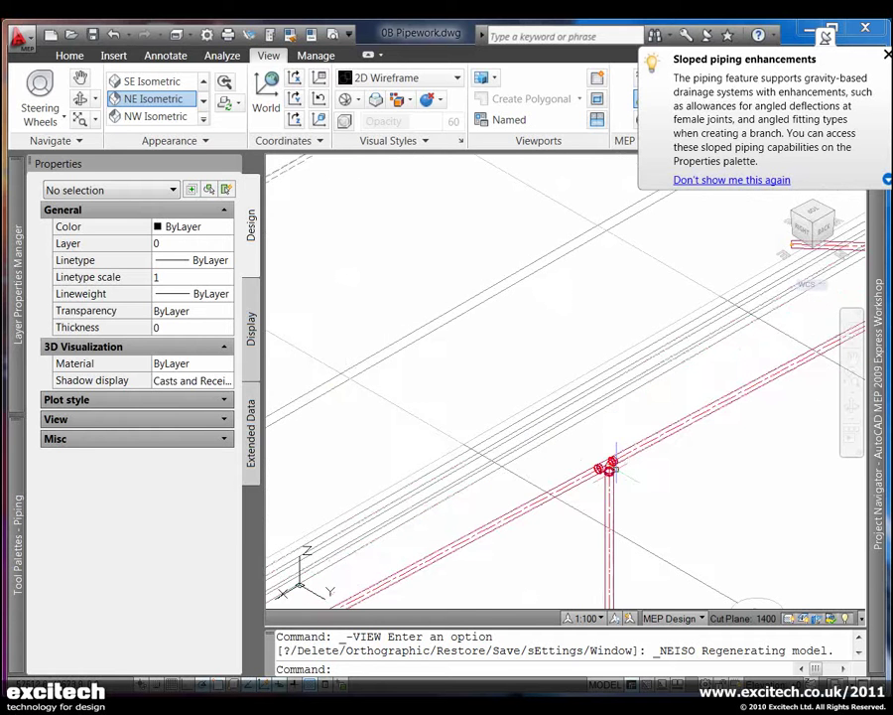